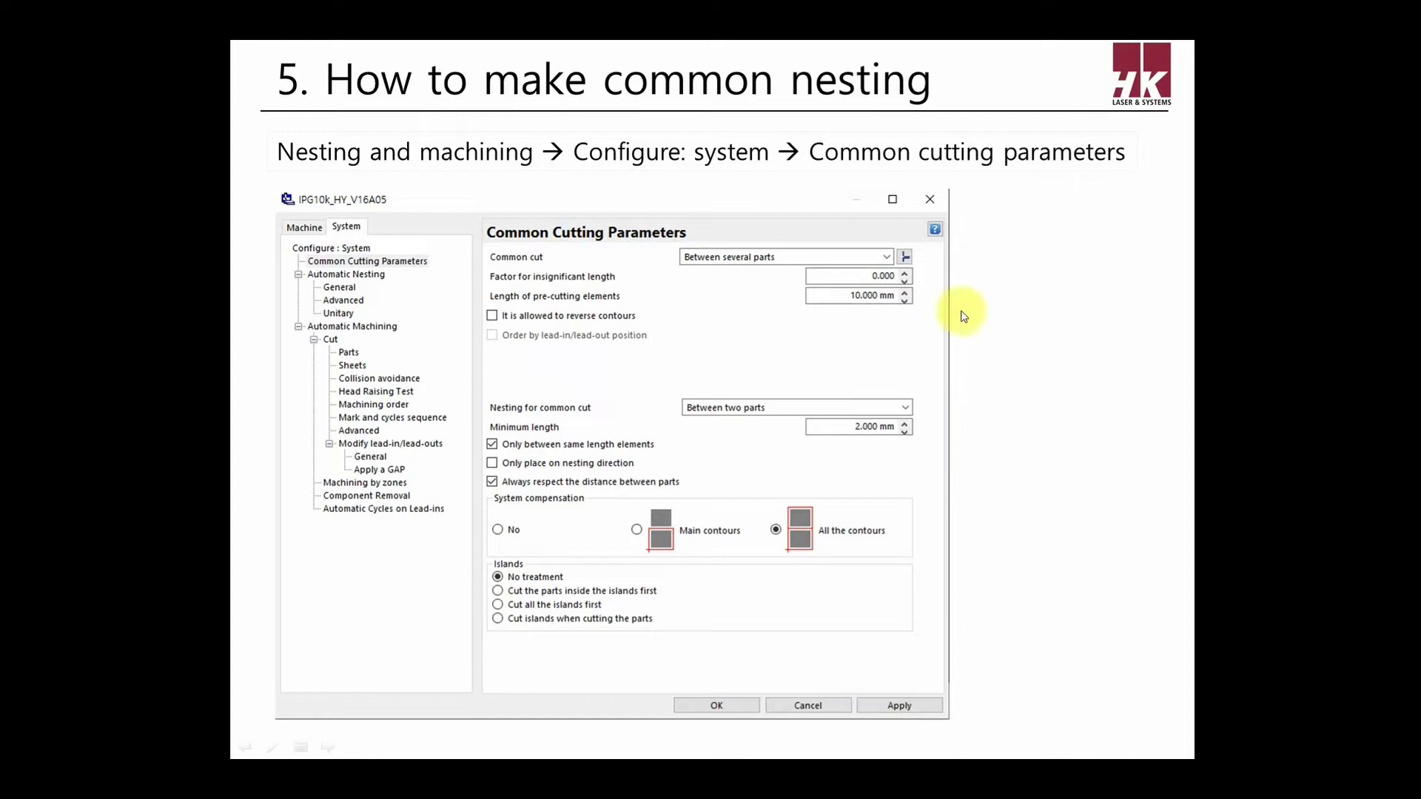
click(1010, 369)
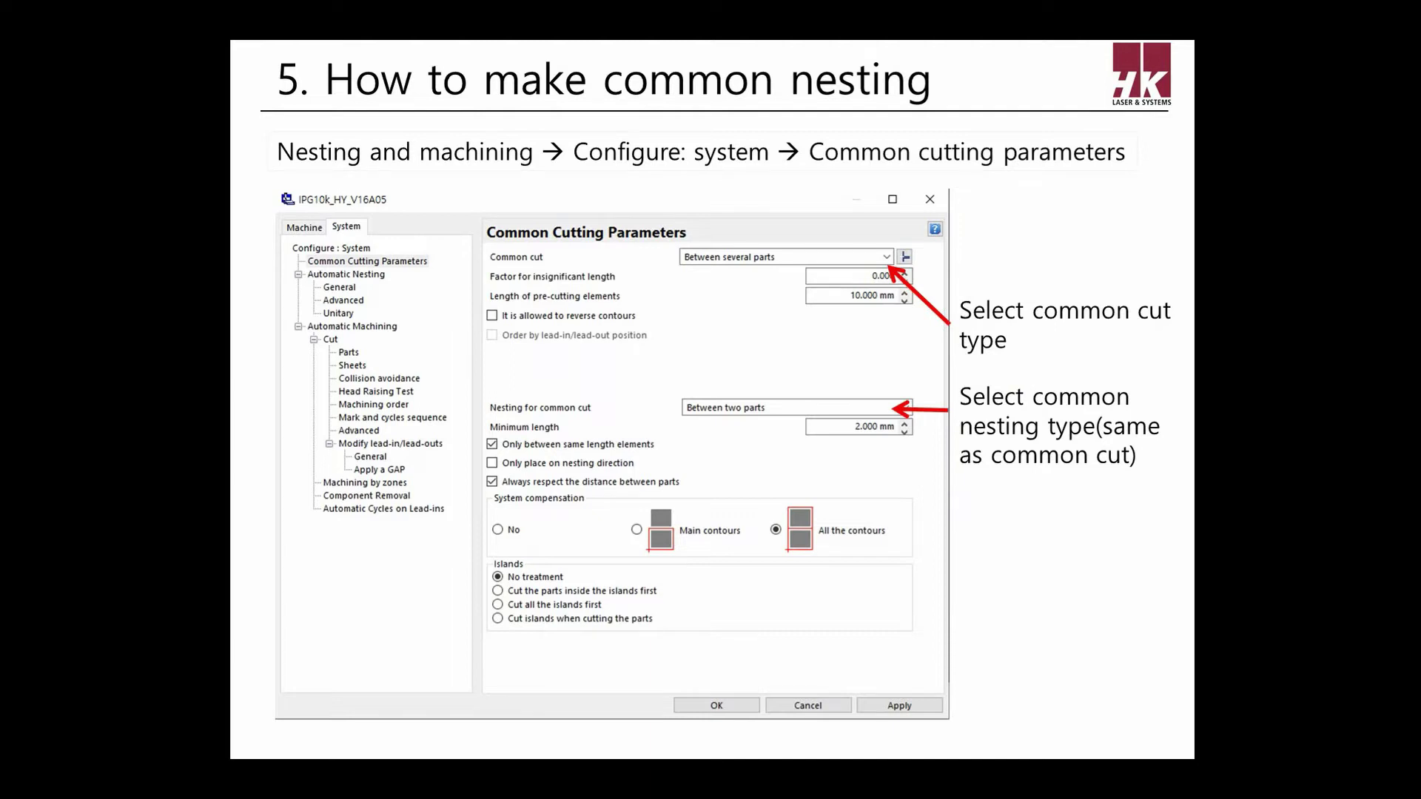
key(Right)
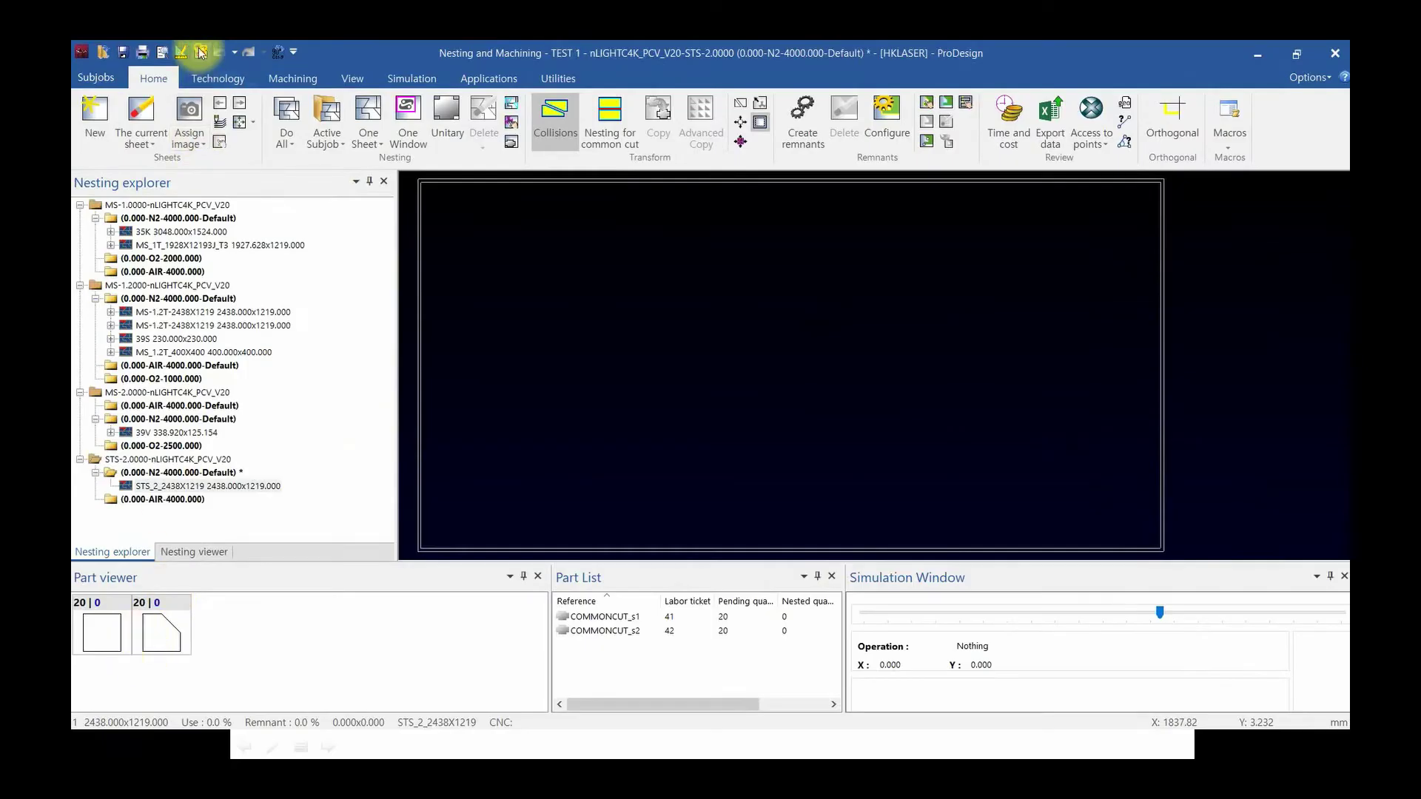
In the system's common cutting parameters, set both the common cut and the nesting for common cut to Between two parts.
click(200, 50)
click(477, 230)
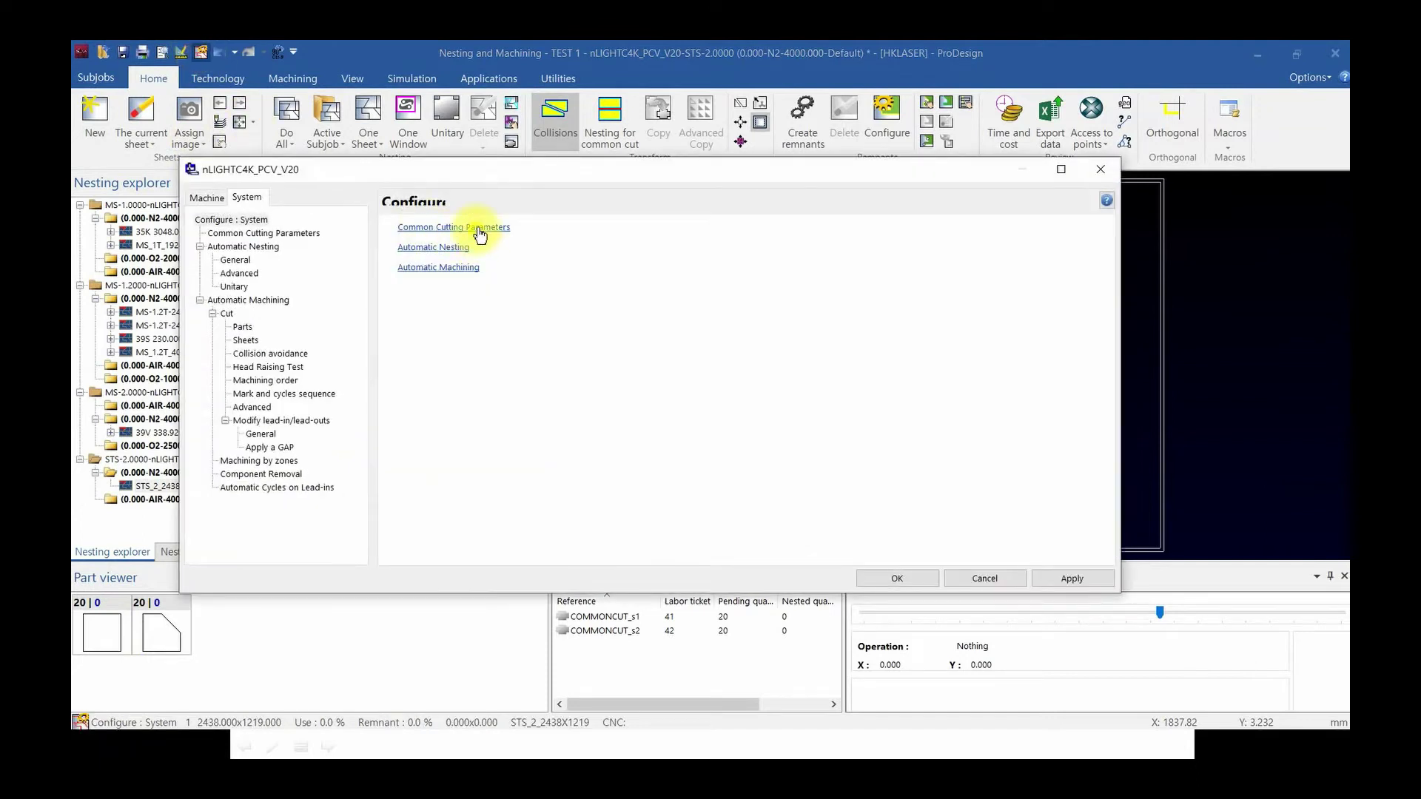
click(619, 232)
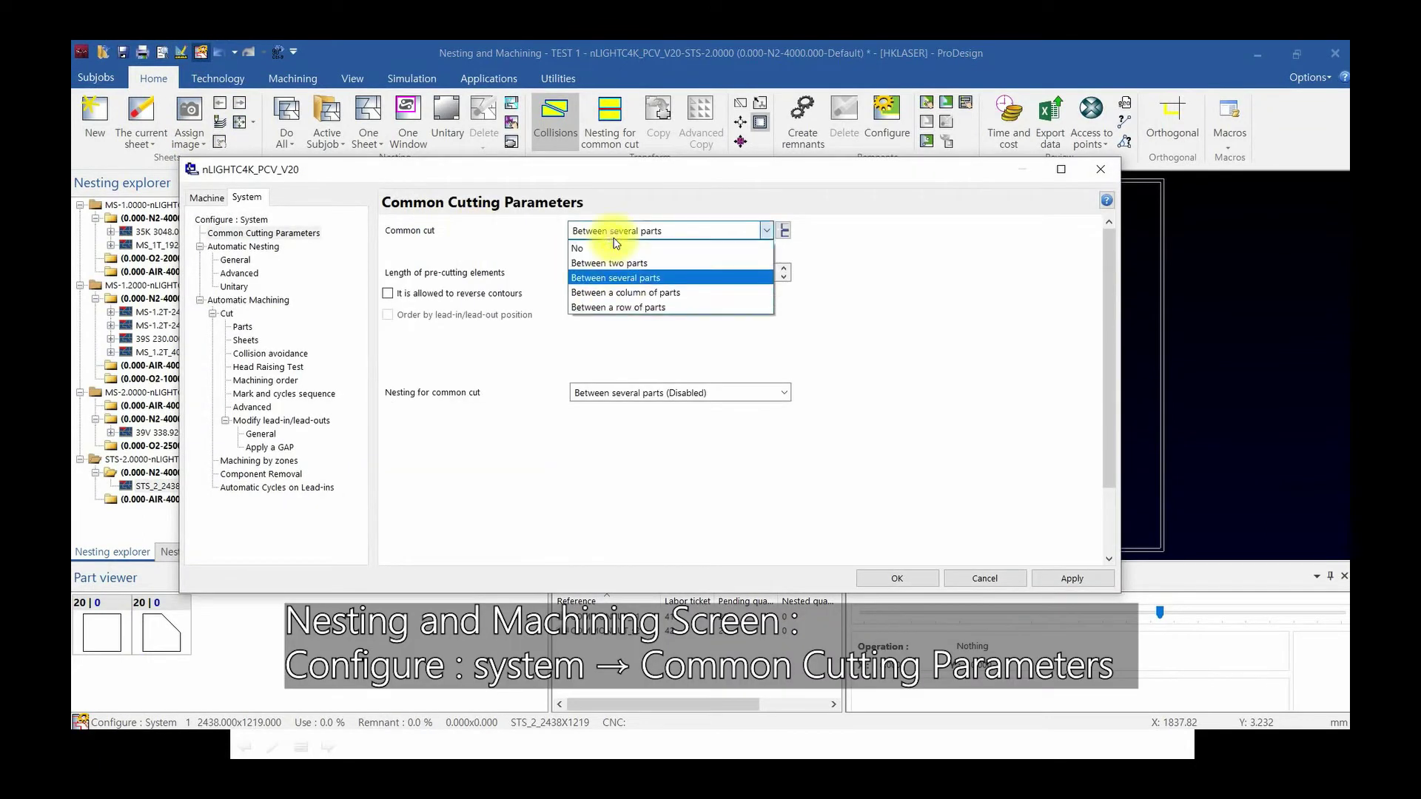
click(626, 265)
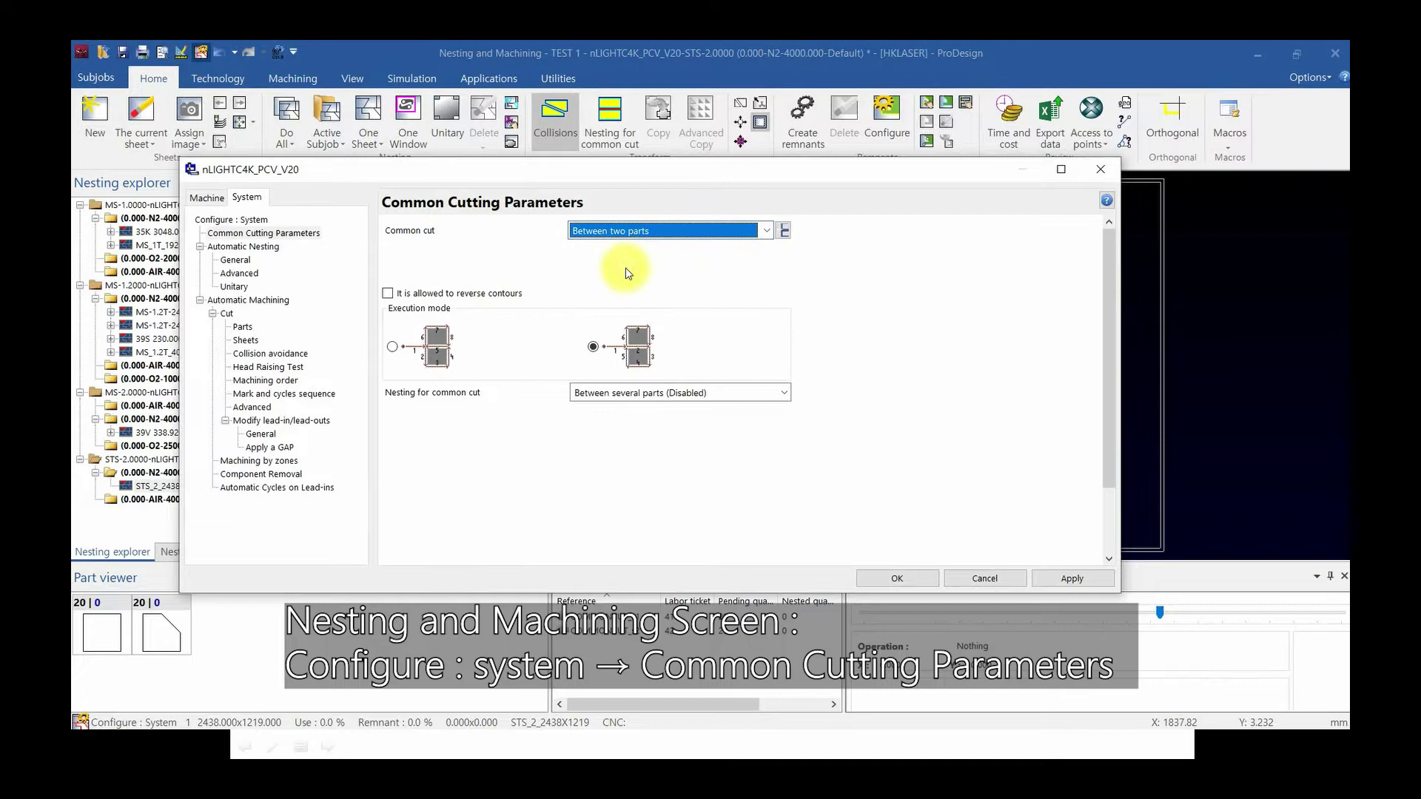
click(625, 393)
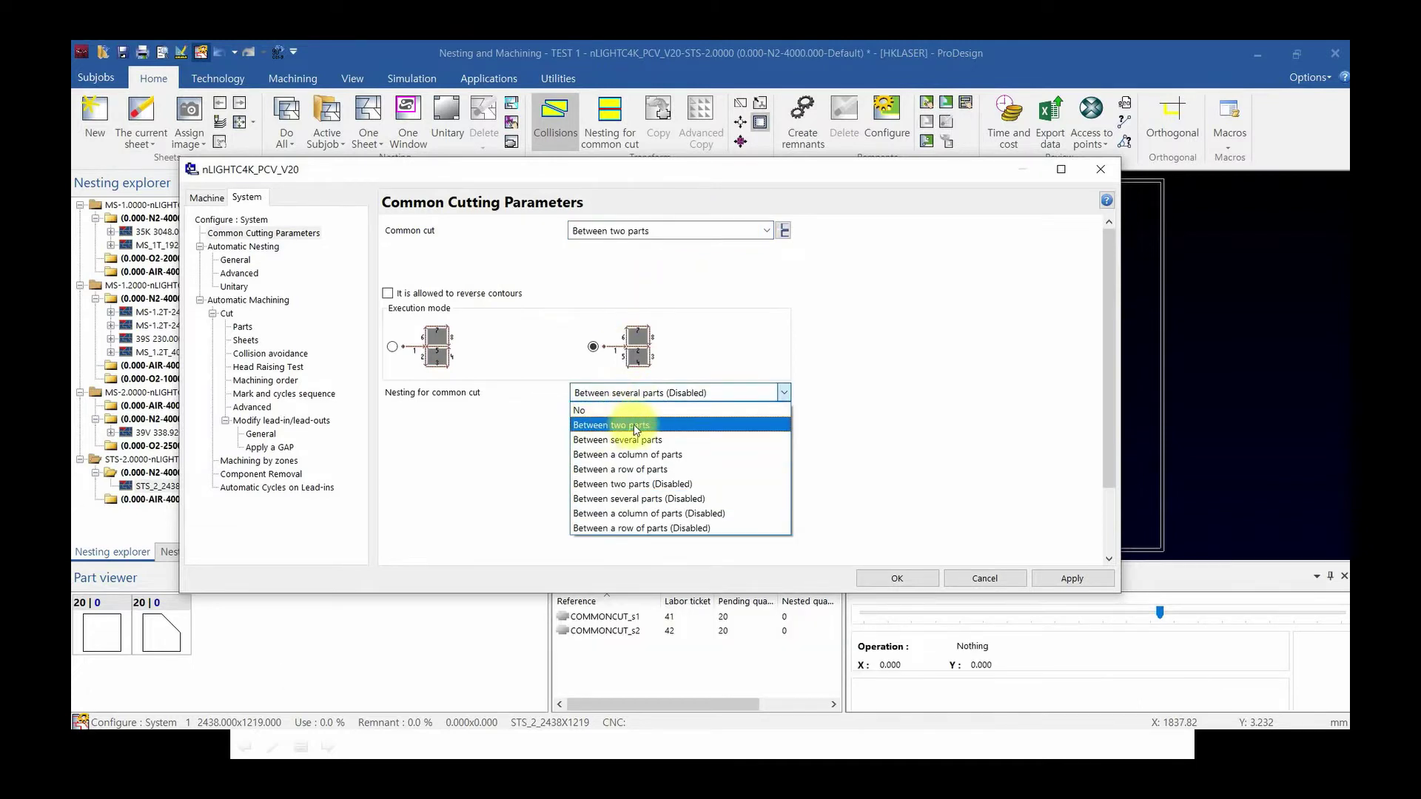
click(626, 427)
click(637, 231)
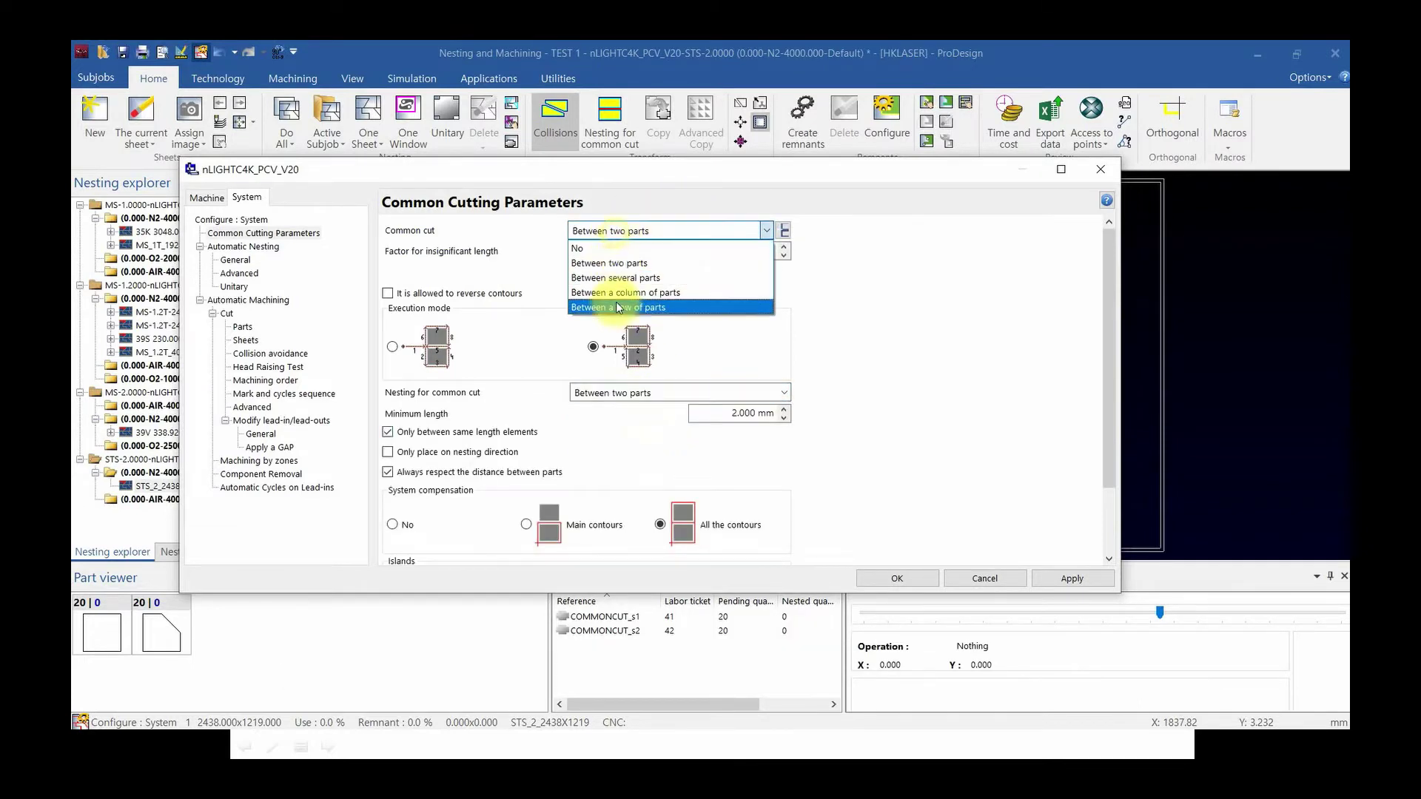
click(618, 264)
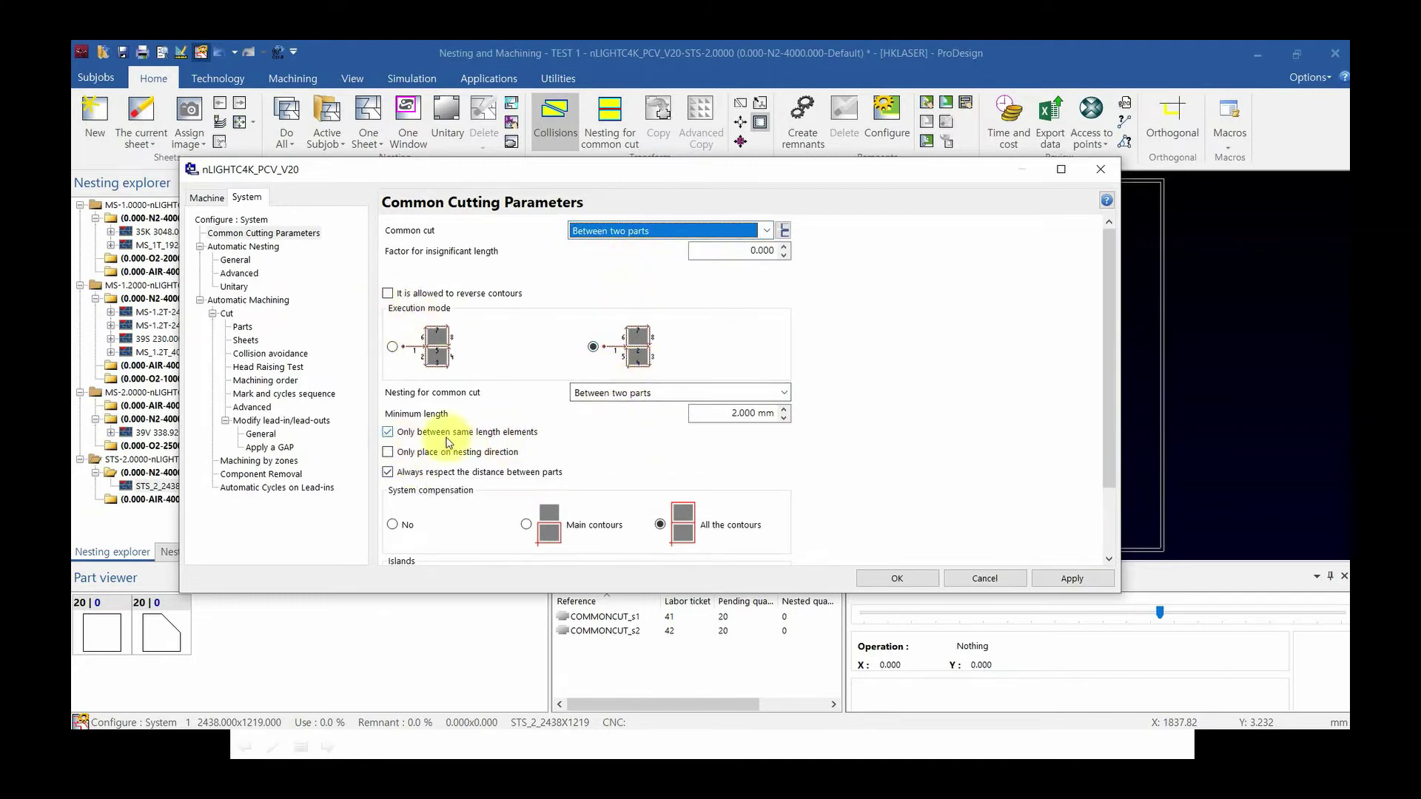
scroll(903, 367, down, 2)
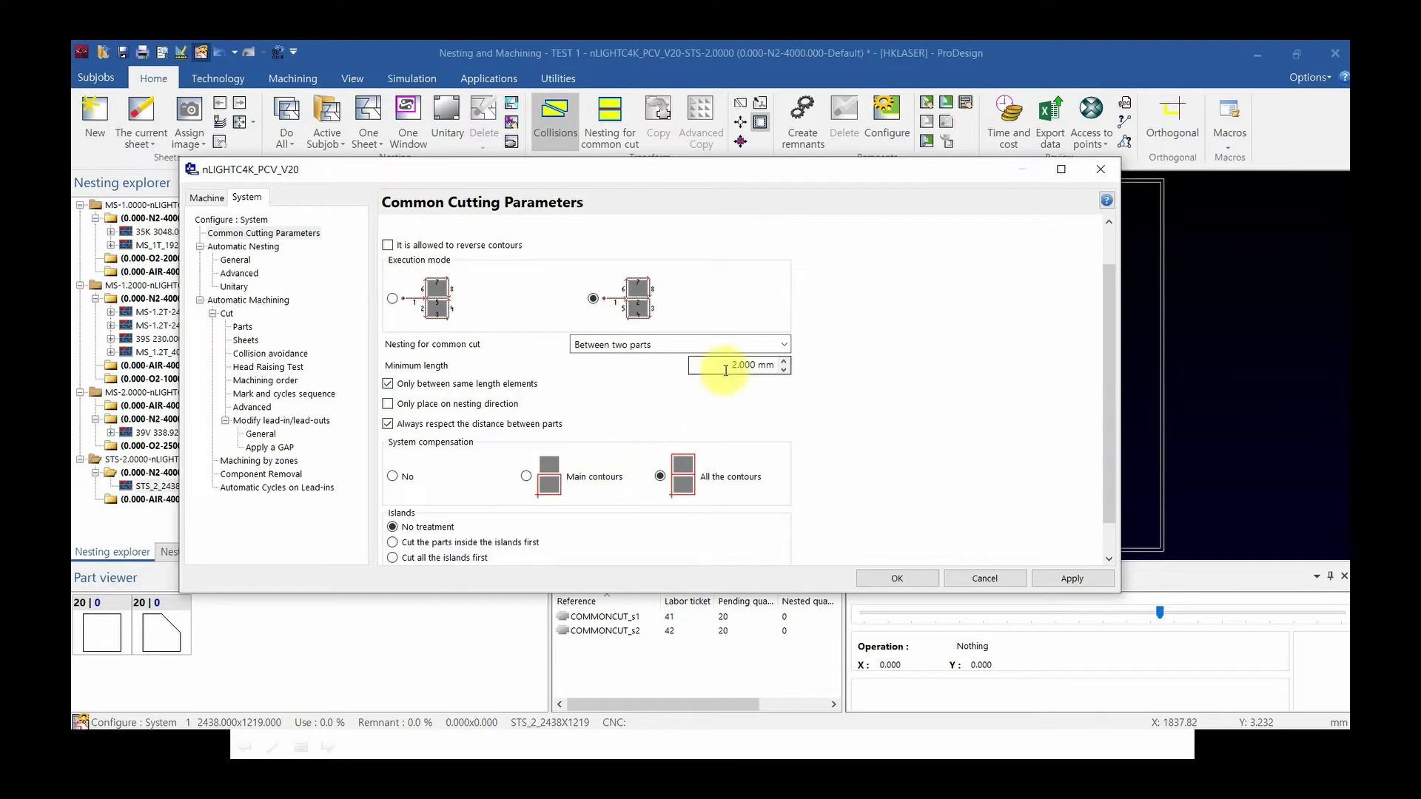
click(898, 578)
Nest eight COMMONCUT_s1 square parts in two rows of four, starting from the sheet's lower-left corner.
click(102, 629)
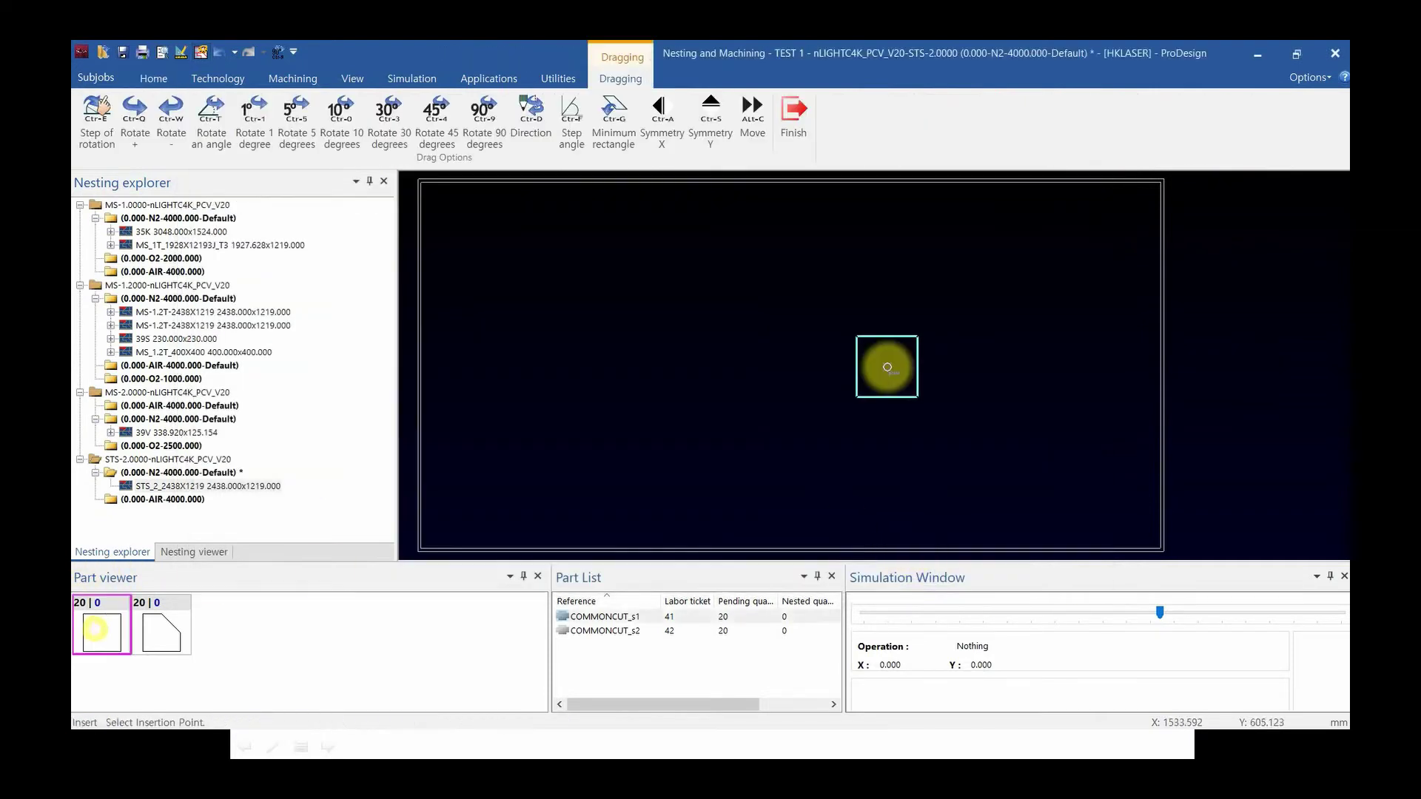
click(436, 535)
click(430, 469)
click(493, 529)
click(501, 484)
click(563, 528)
click(560, 483)
click(631, 545)
click(624, 466)
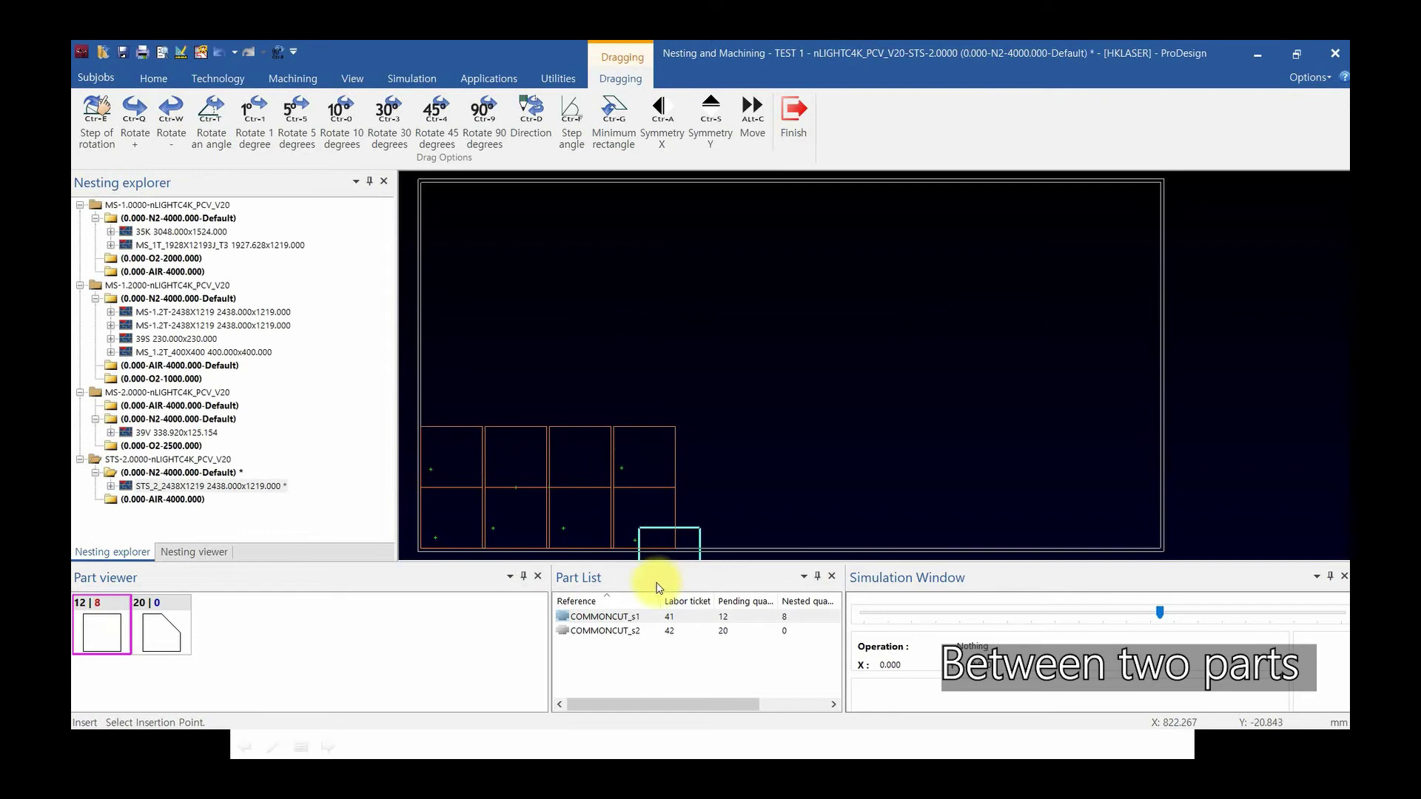
key(Escape)
Examine the shared edges and the gaps between the eight nested square parts.
scroll(482, 495, up, 3)
scroll(557, 442, down, 1)
scroll(557, 442, down, 2)
scroll(636, 442, up, 5)
scroll(610, 432, up, 2)
scroll(739, 433, down, 3)
middle_drag(869, 460, 596, 436)
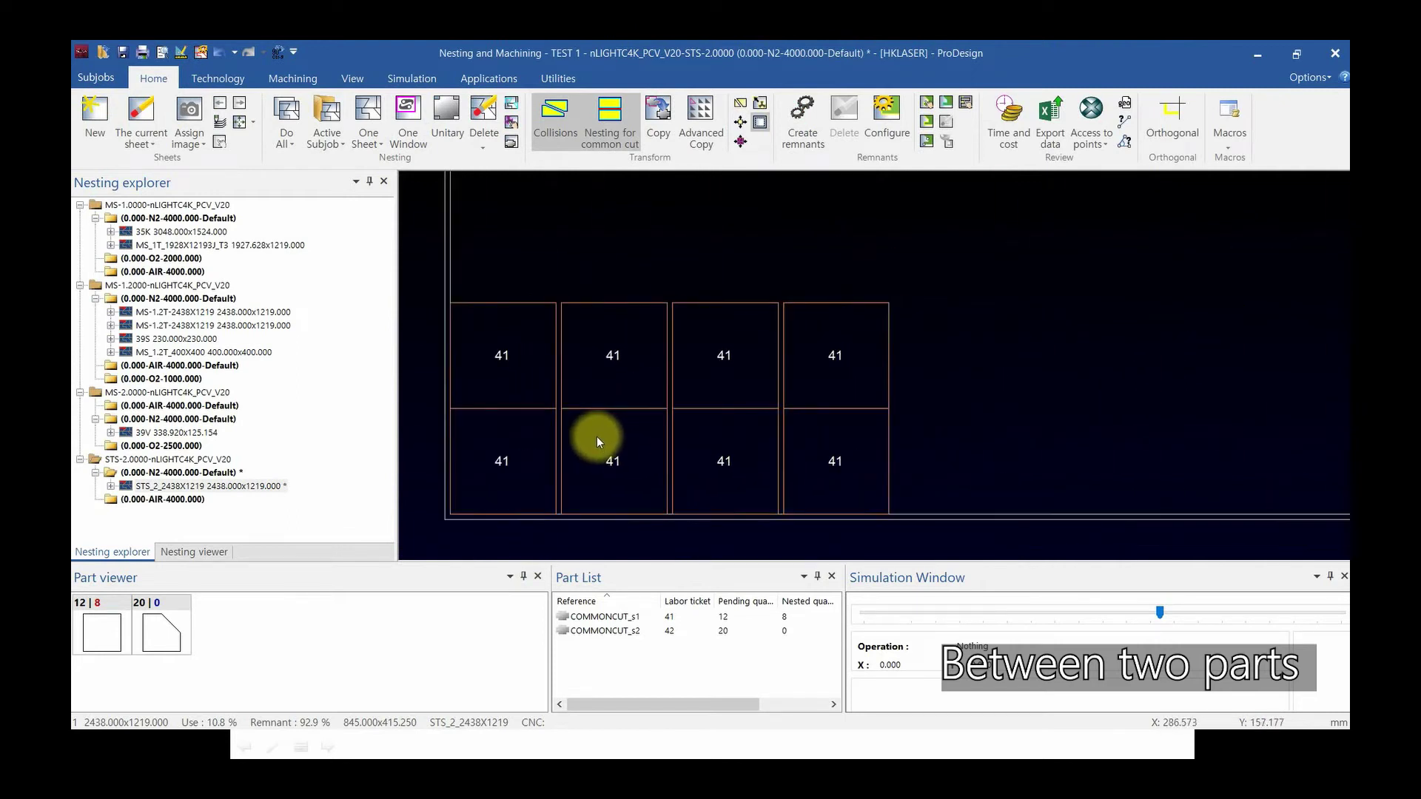
Machine the first two columns of squares with Common Cut Between Two Parts along their shared edges, with continuous cut No.
click(293, 79)
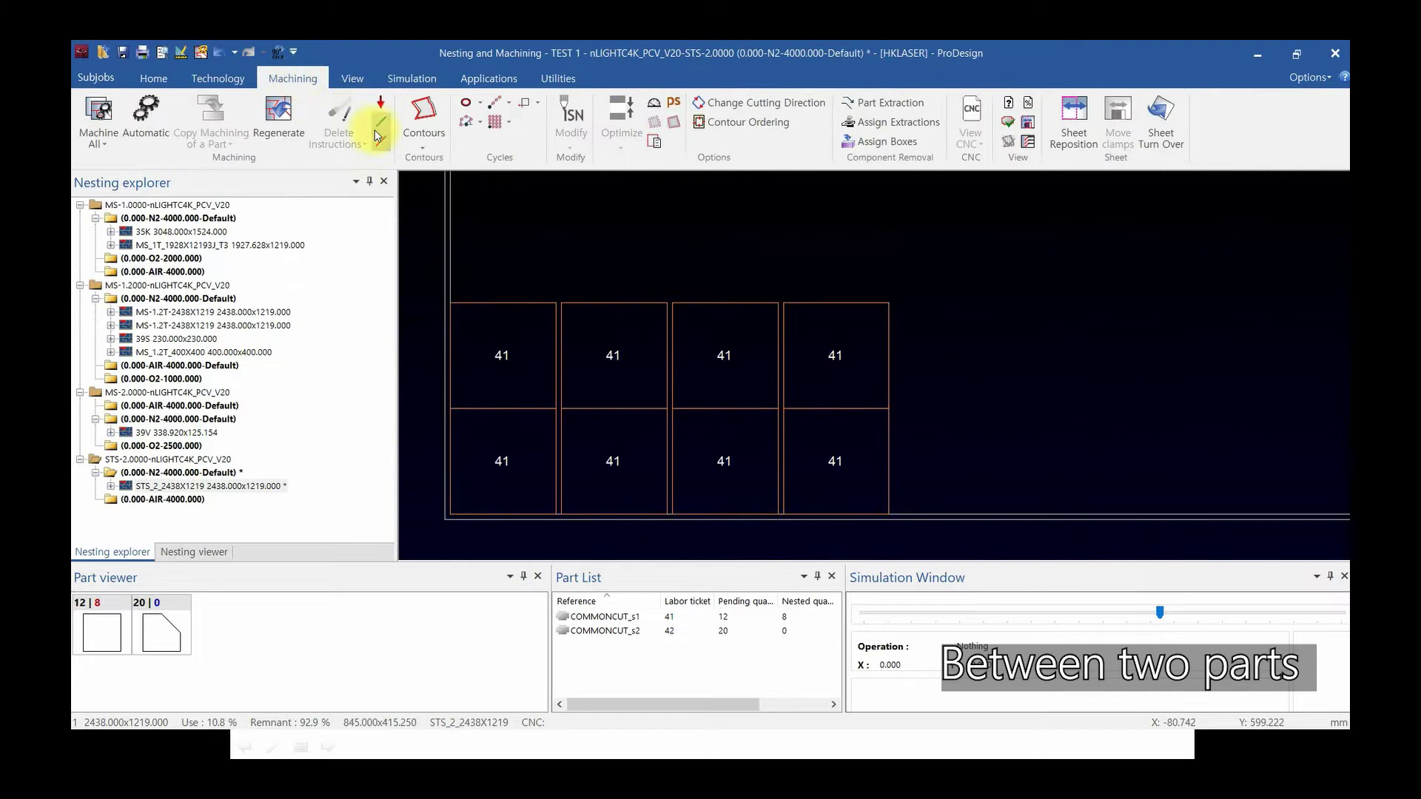
click(423, 118)
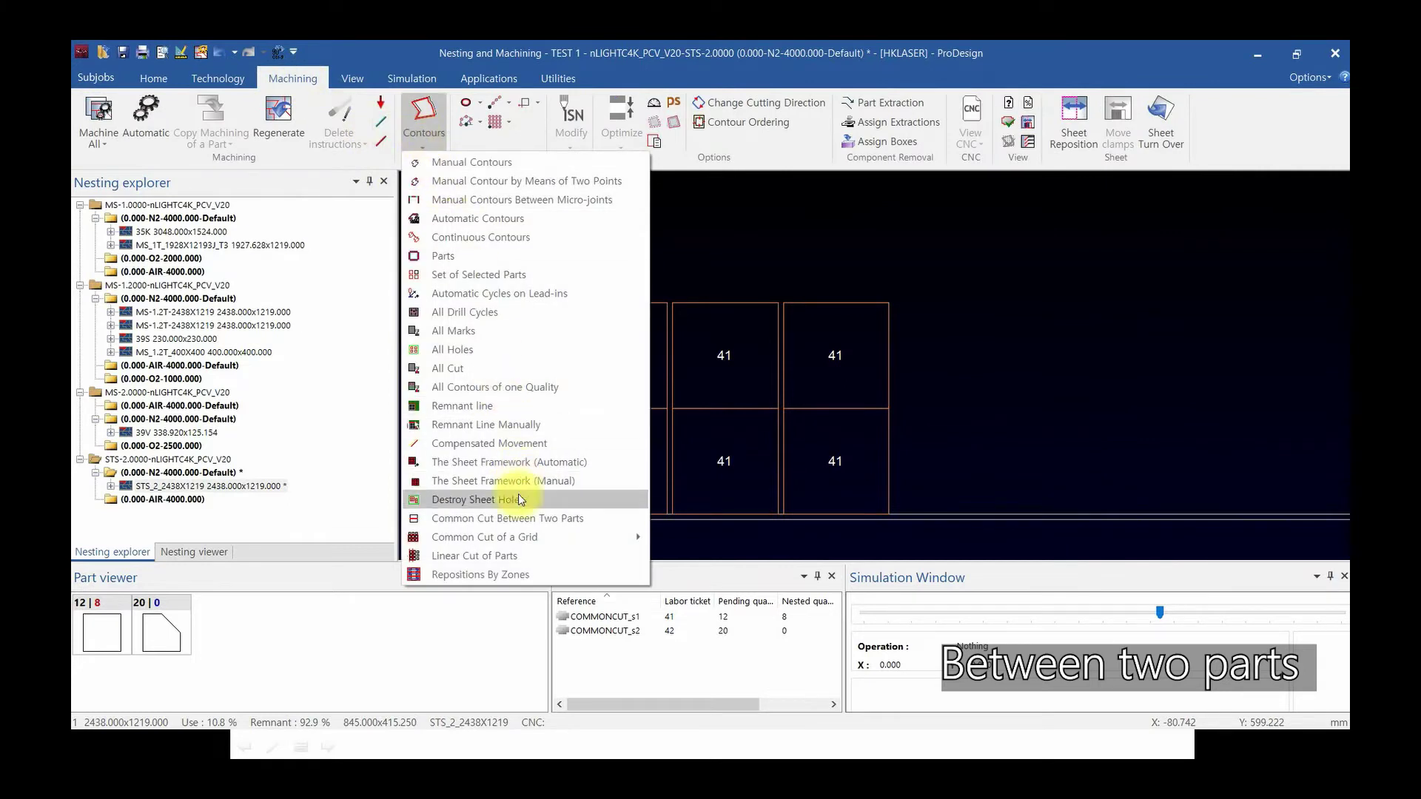
click(474, 521)
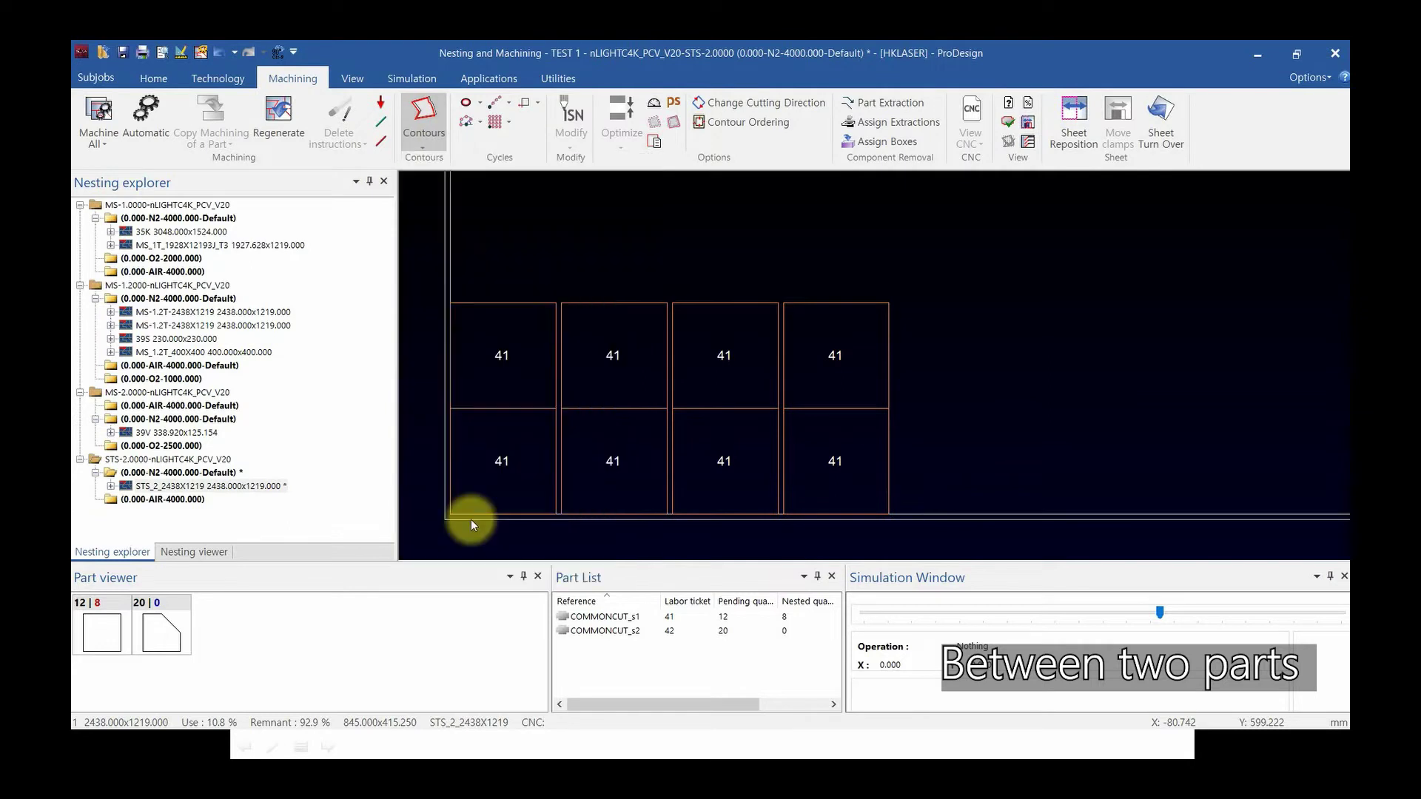
click(999, 587)
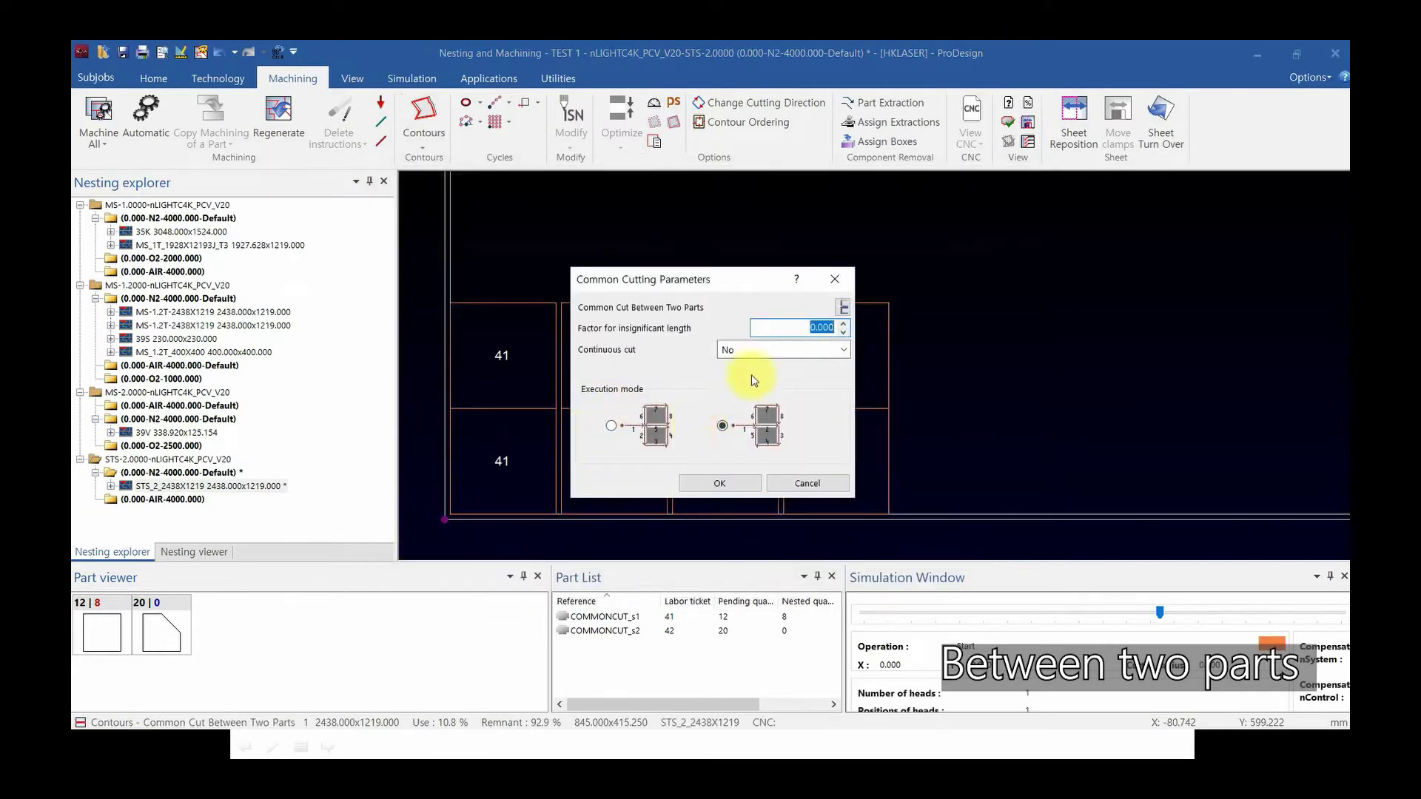
click(719, 482)
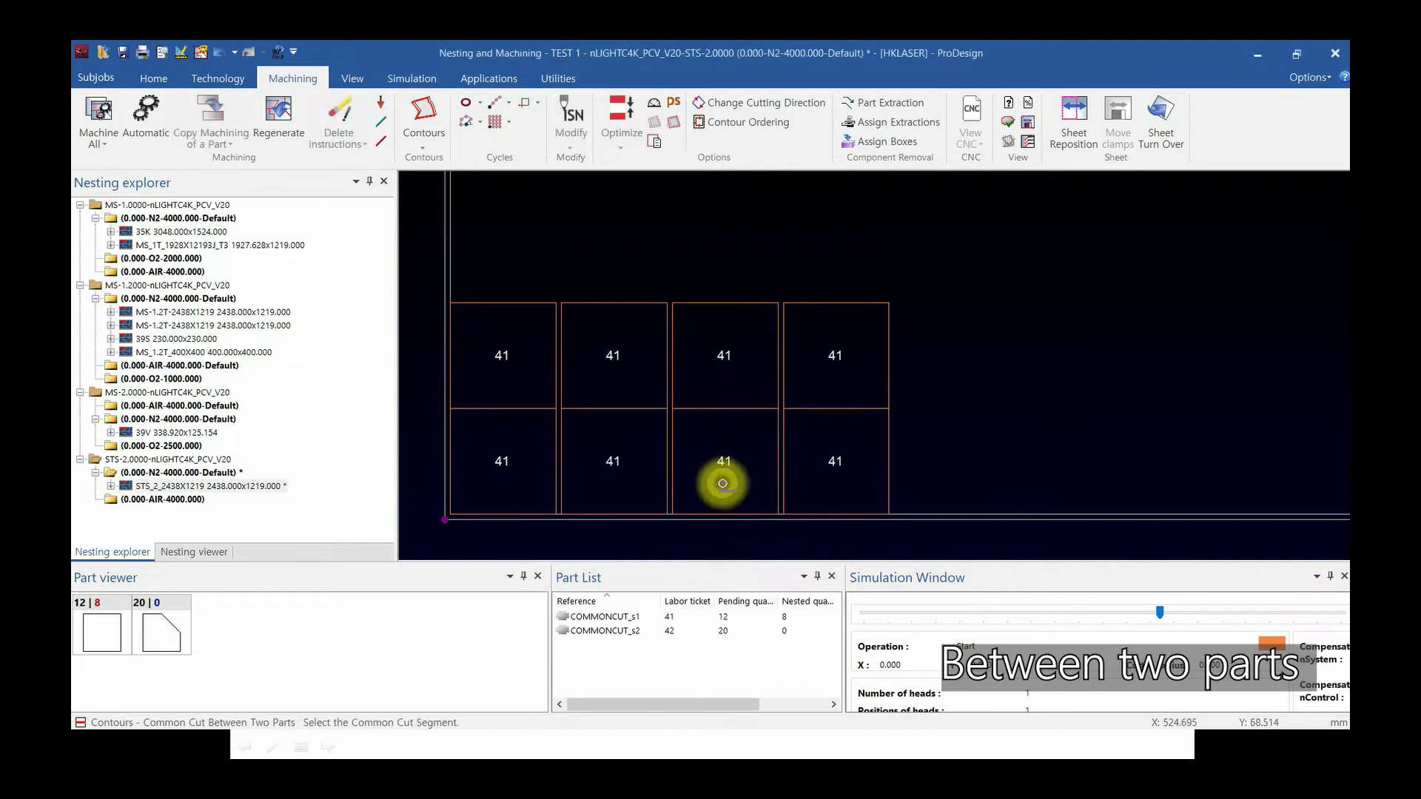
click(459, 406)
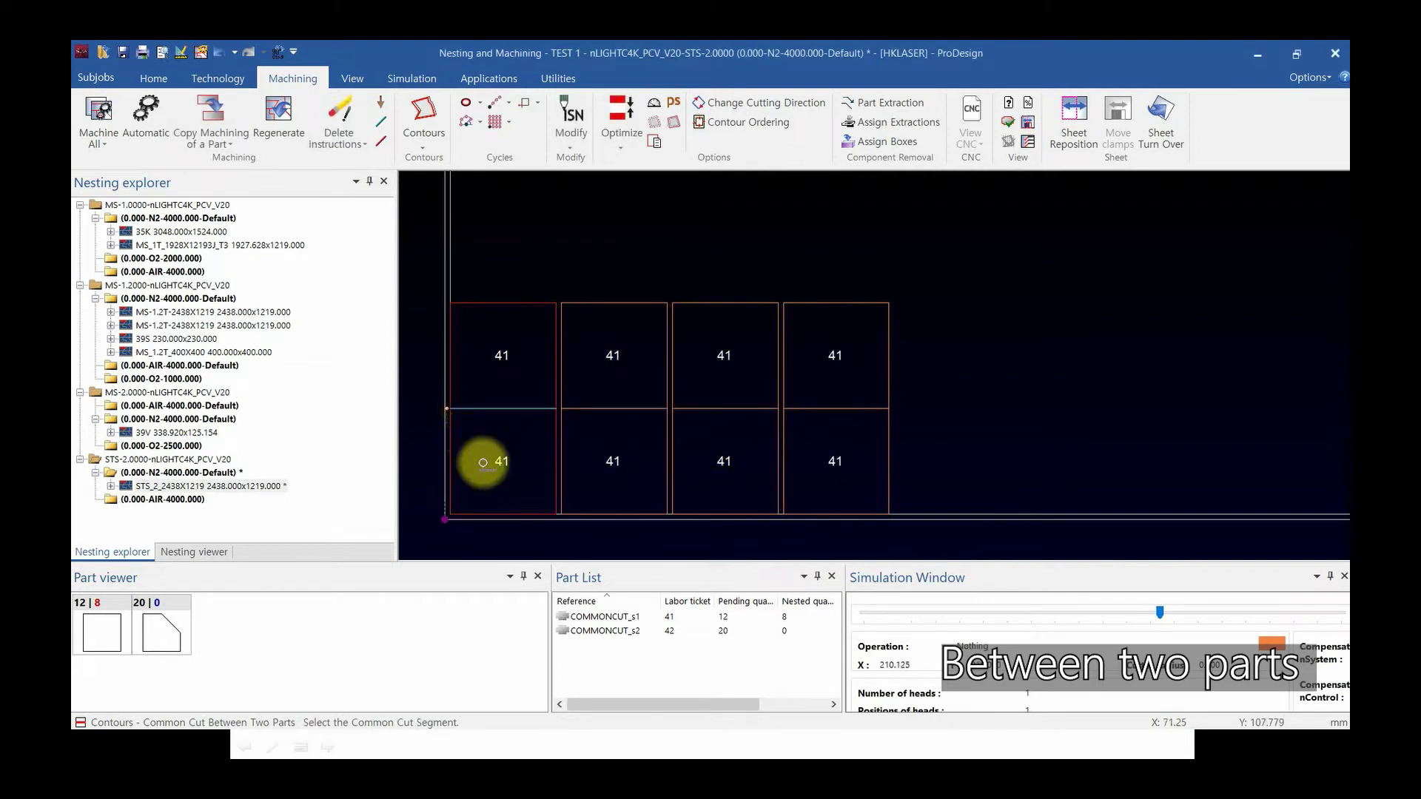
click(571, 406)
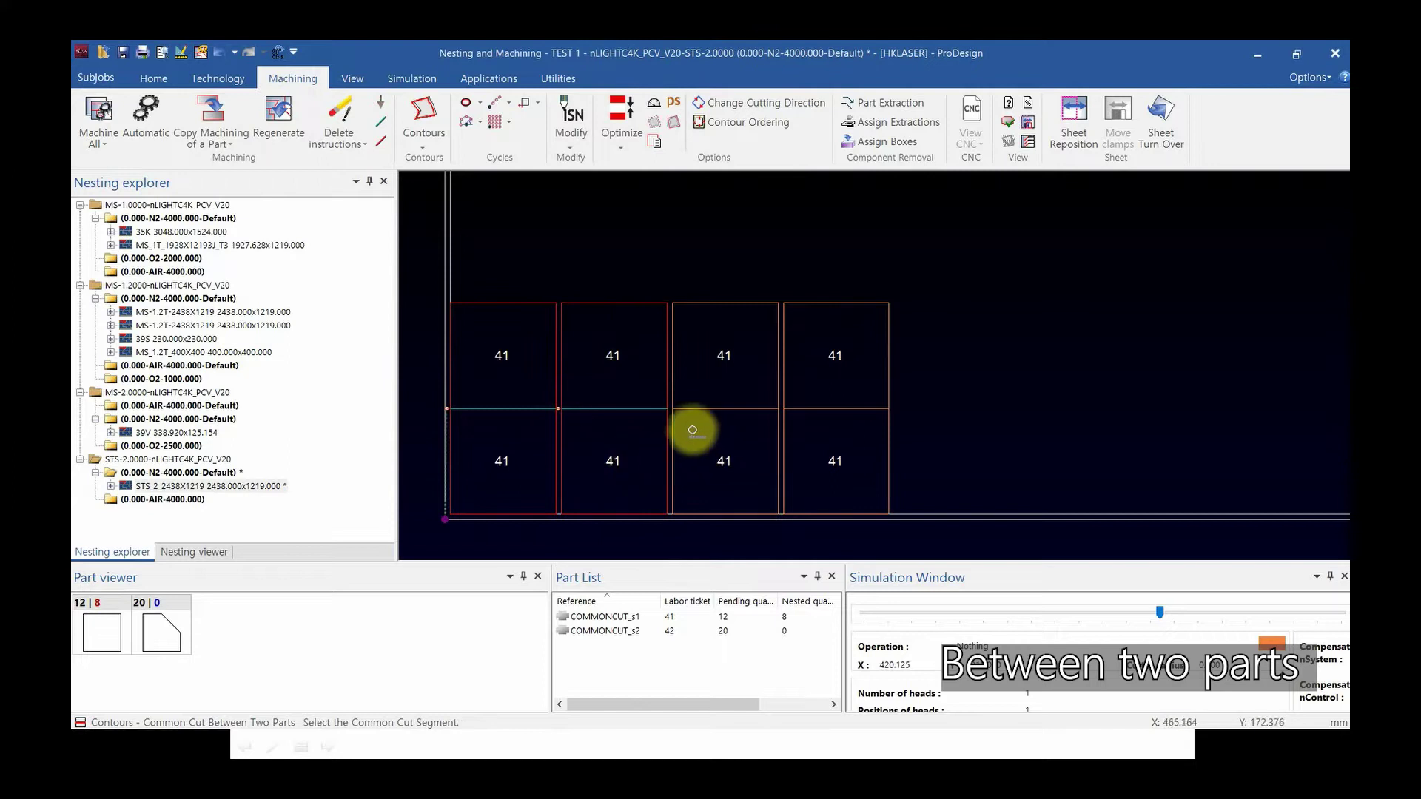
Apply the common cut to the third and fourth columns' shared edges, starting the fourth from its outer end, and finish the command.
scroll(682, 402, up, 3)
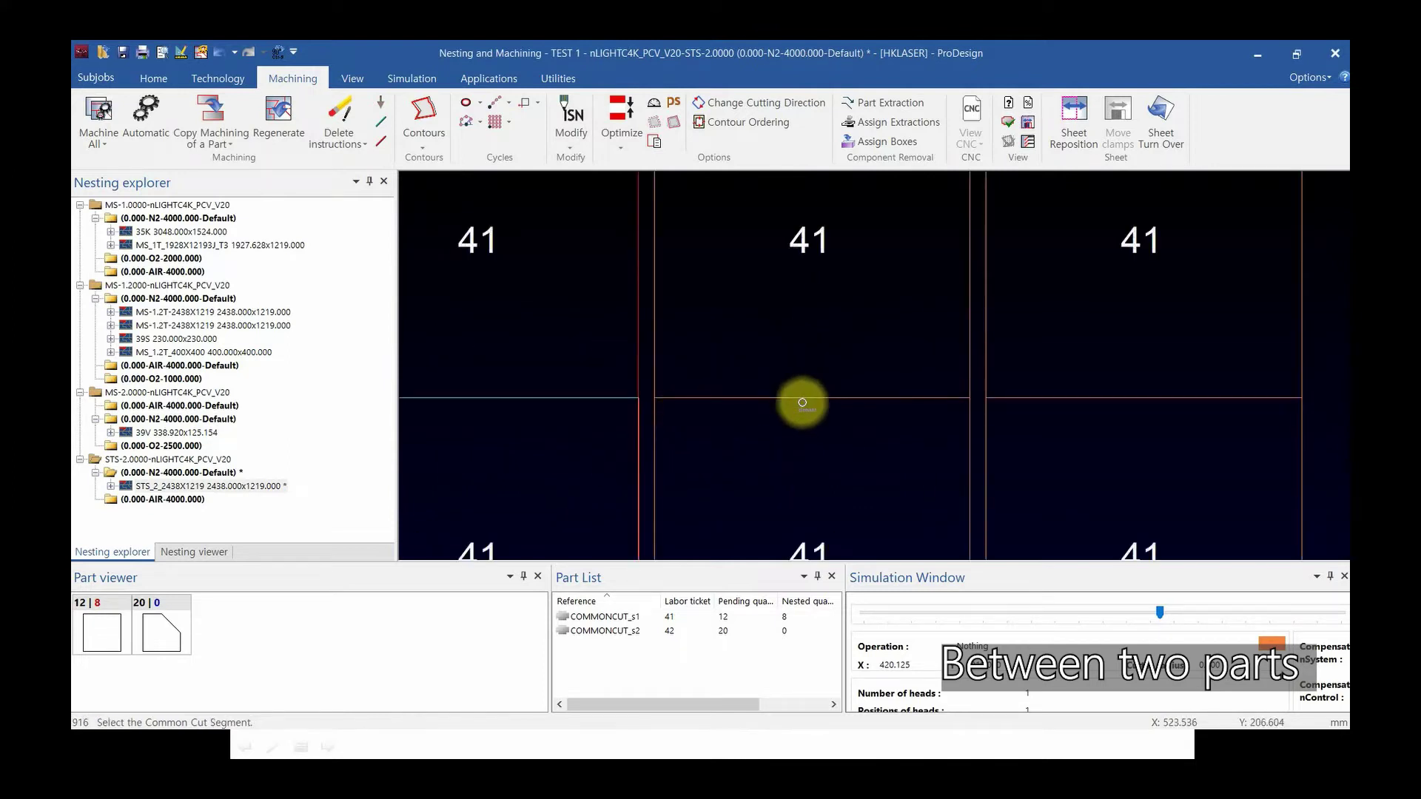
click(678, 405)
scroll(1062, 422, down, 3)
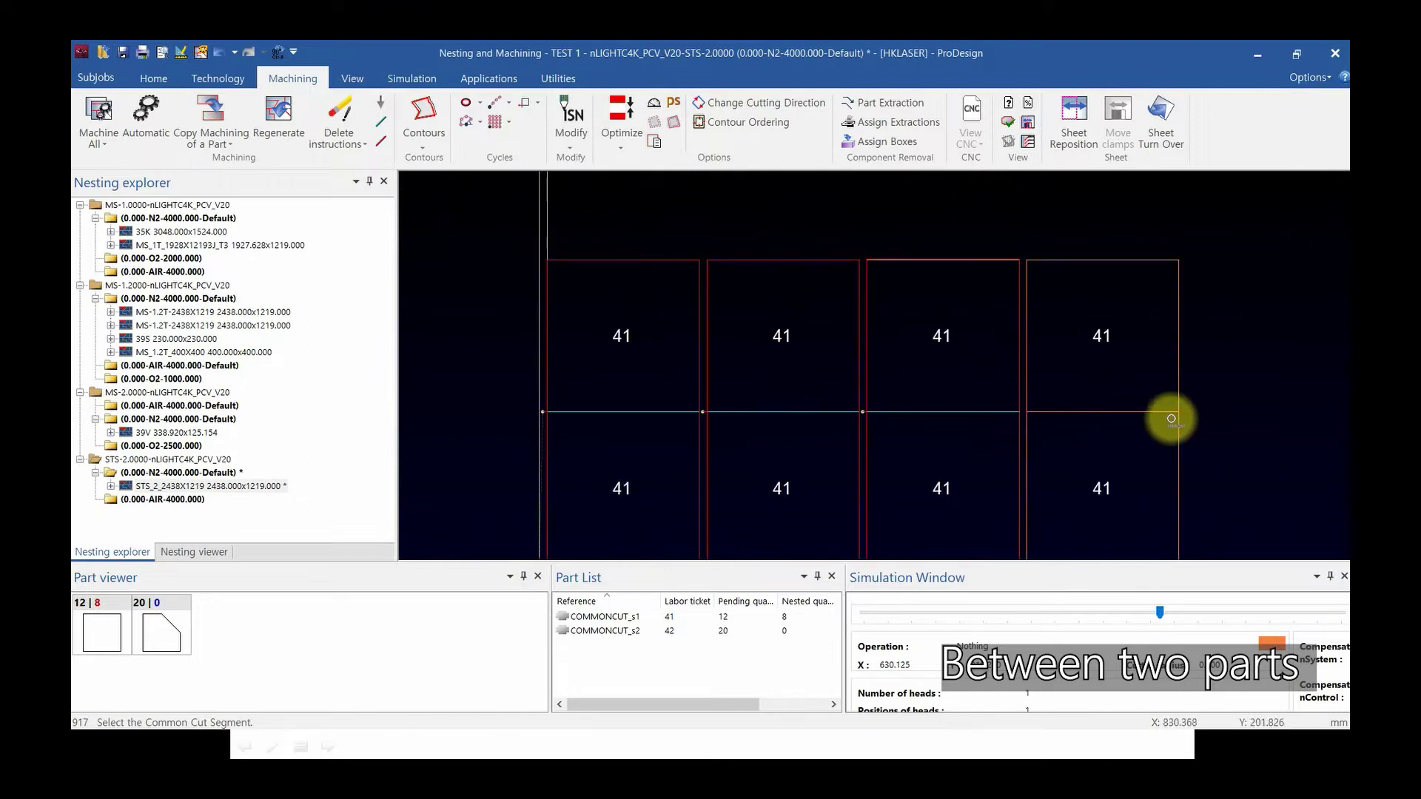
click(1170, 411)
scroll(1178, 422, up, 5)
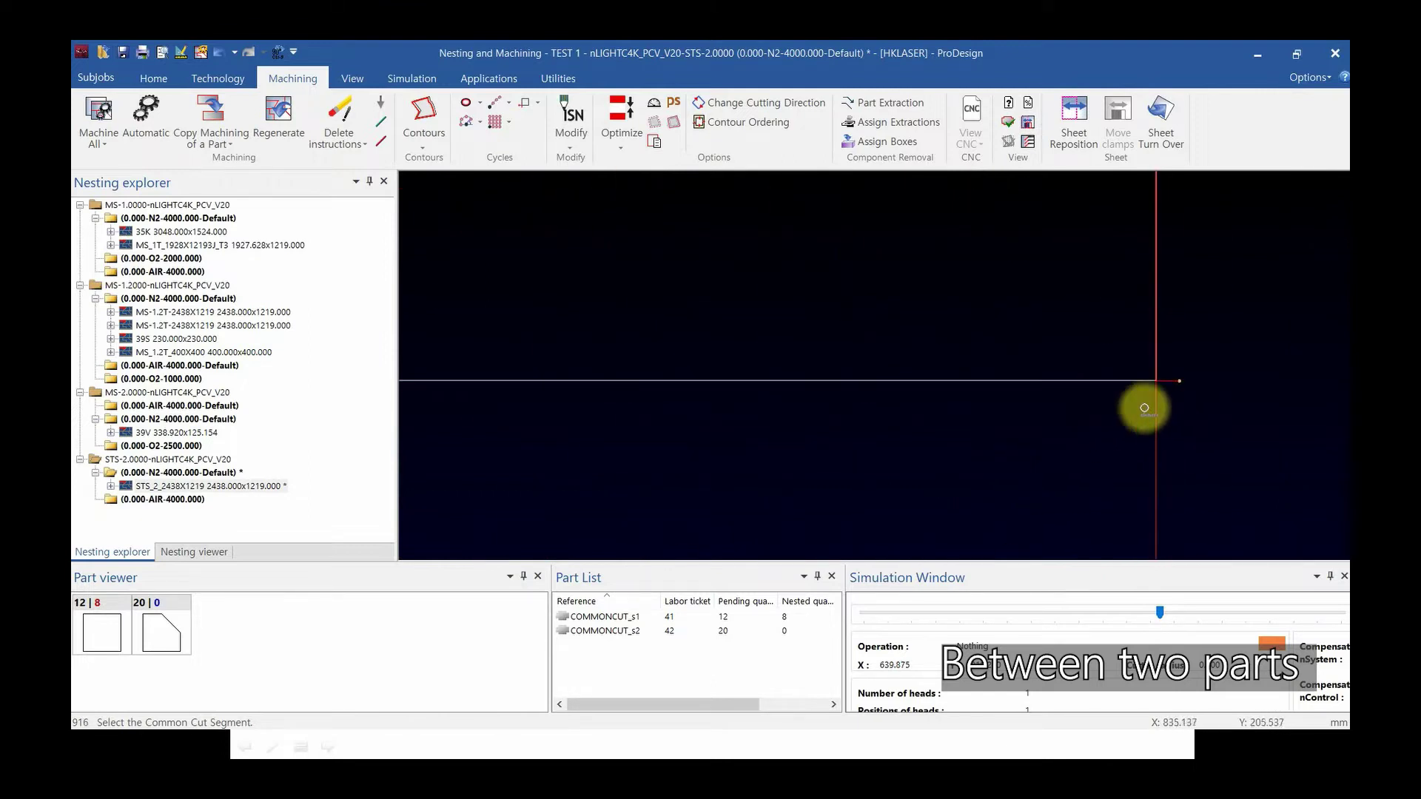
scroll(1063, 404, down, 2)
scroll(1036, 401, down, 3)
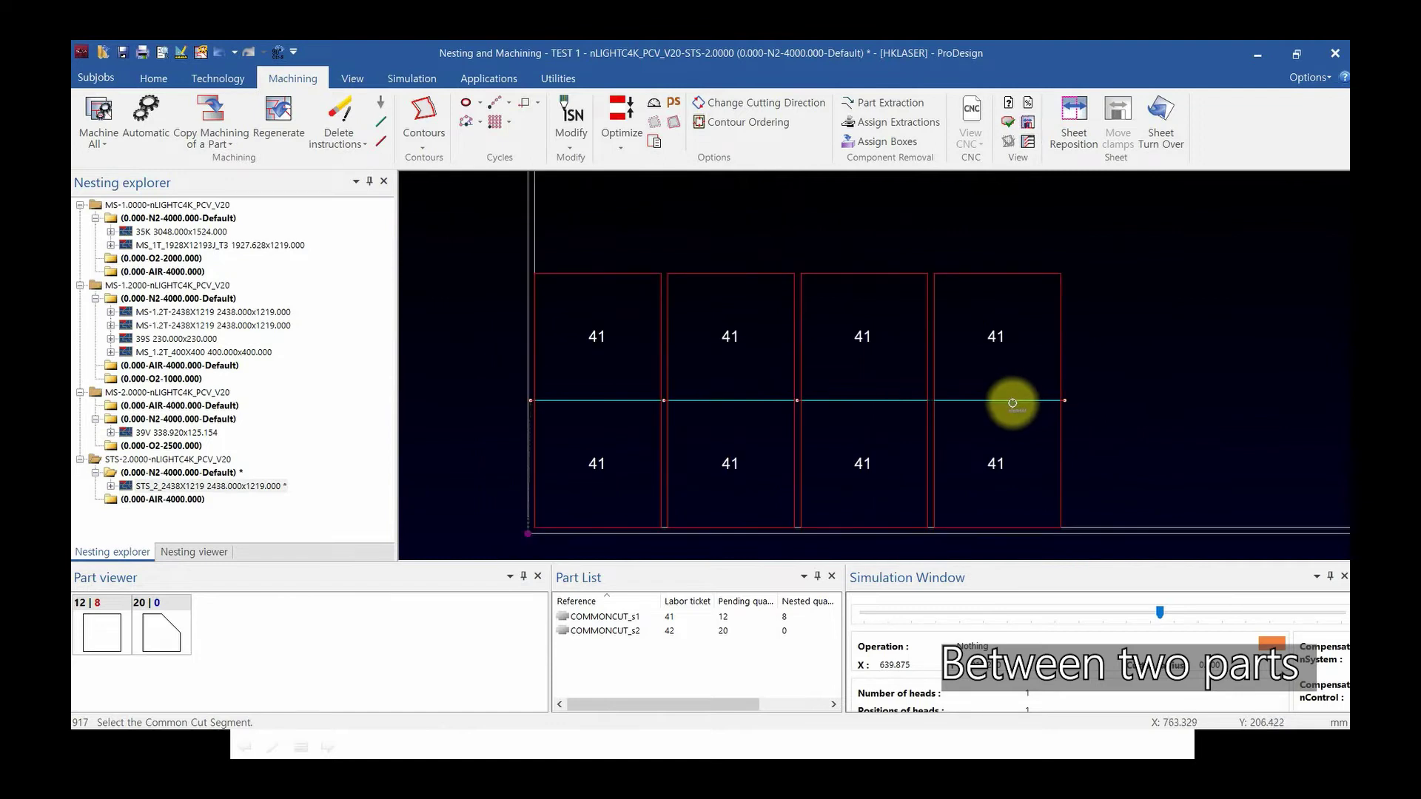
right_click(1006, 397)
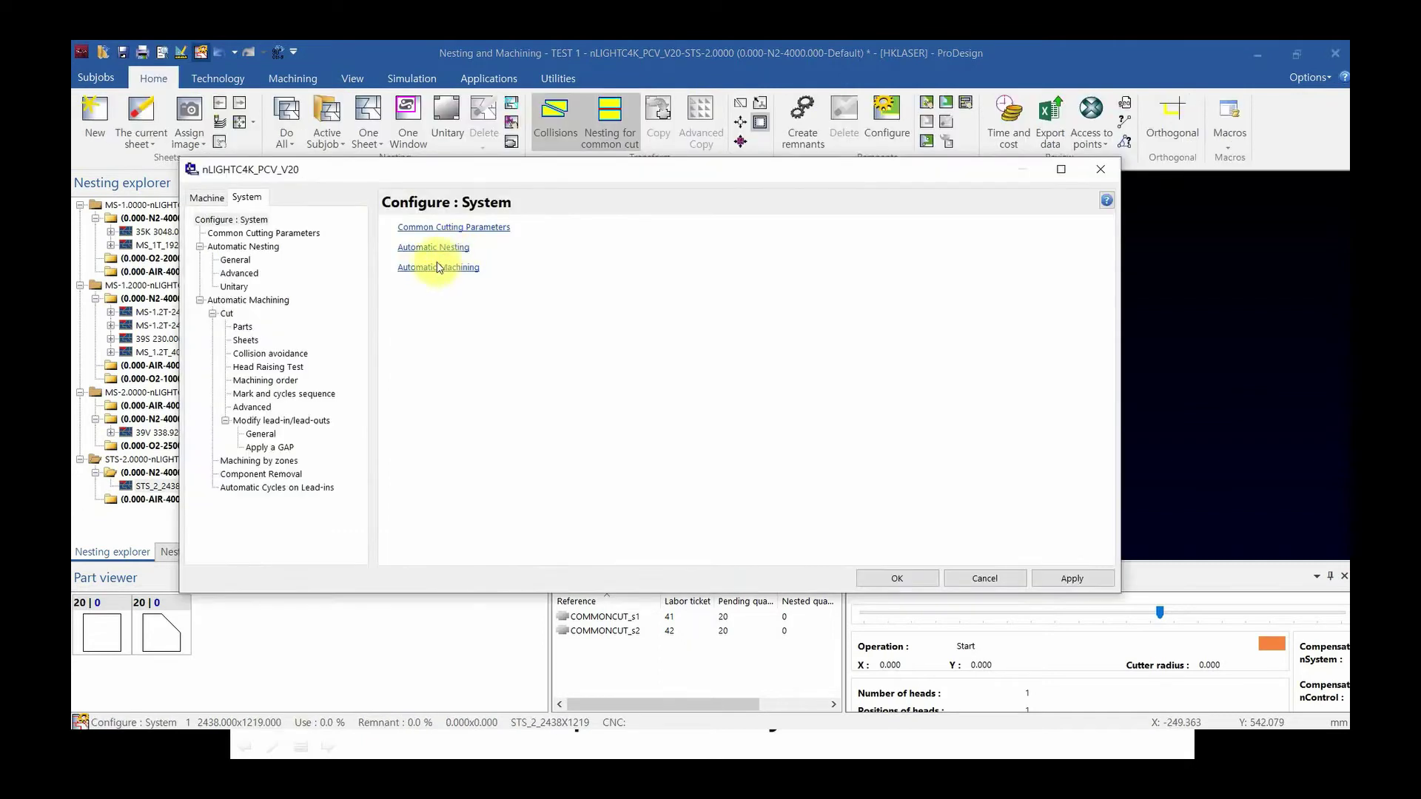
Set both the common cut and the nesting for common cut to Between several parts in the common cutting parameters.
click(414, 226)
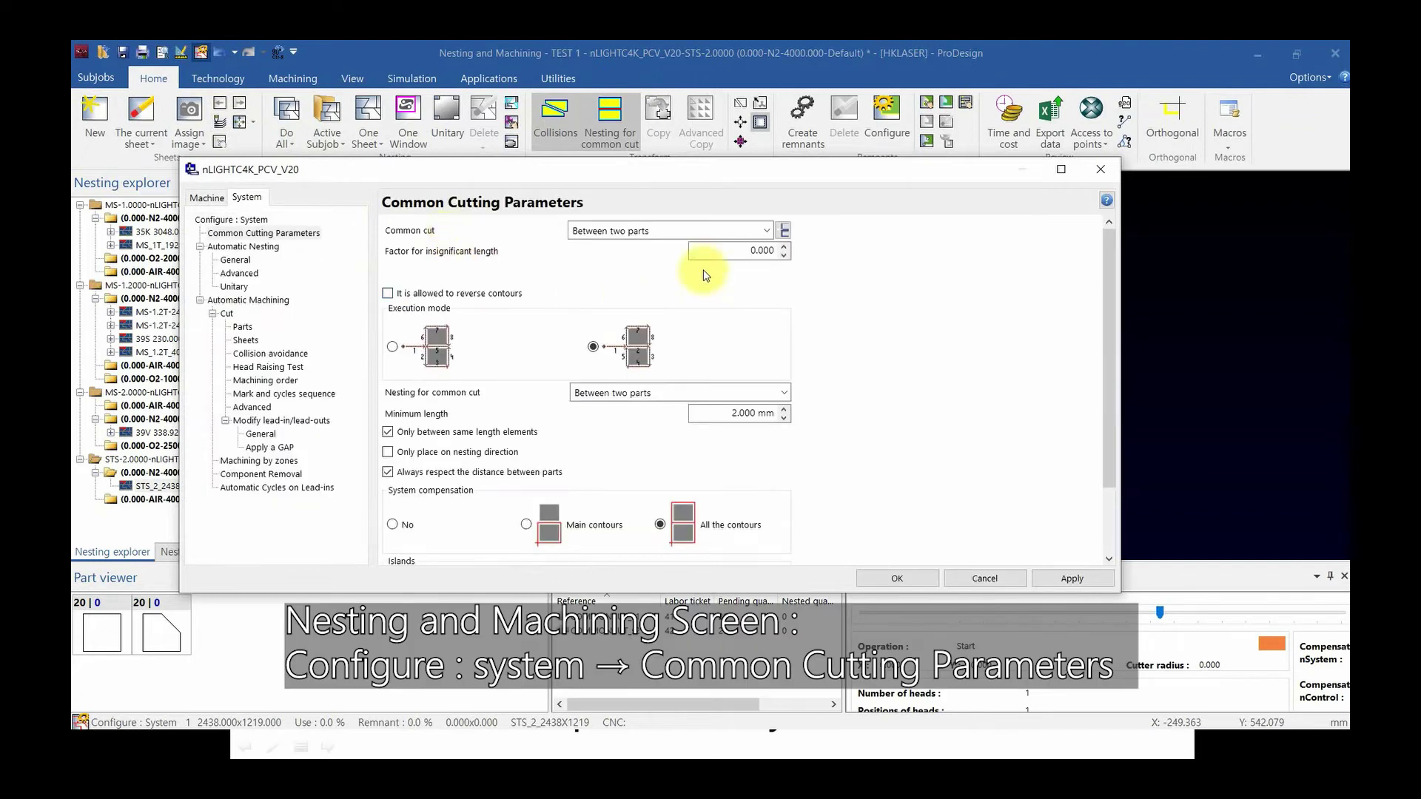
click(651, 231)
click(657, 279)
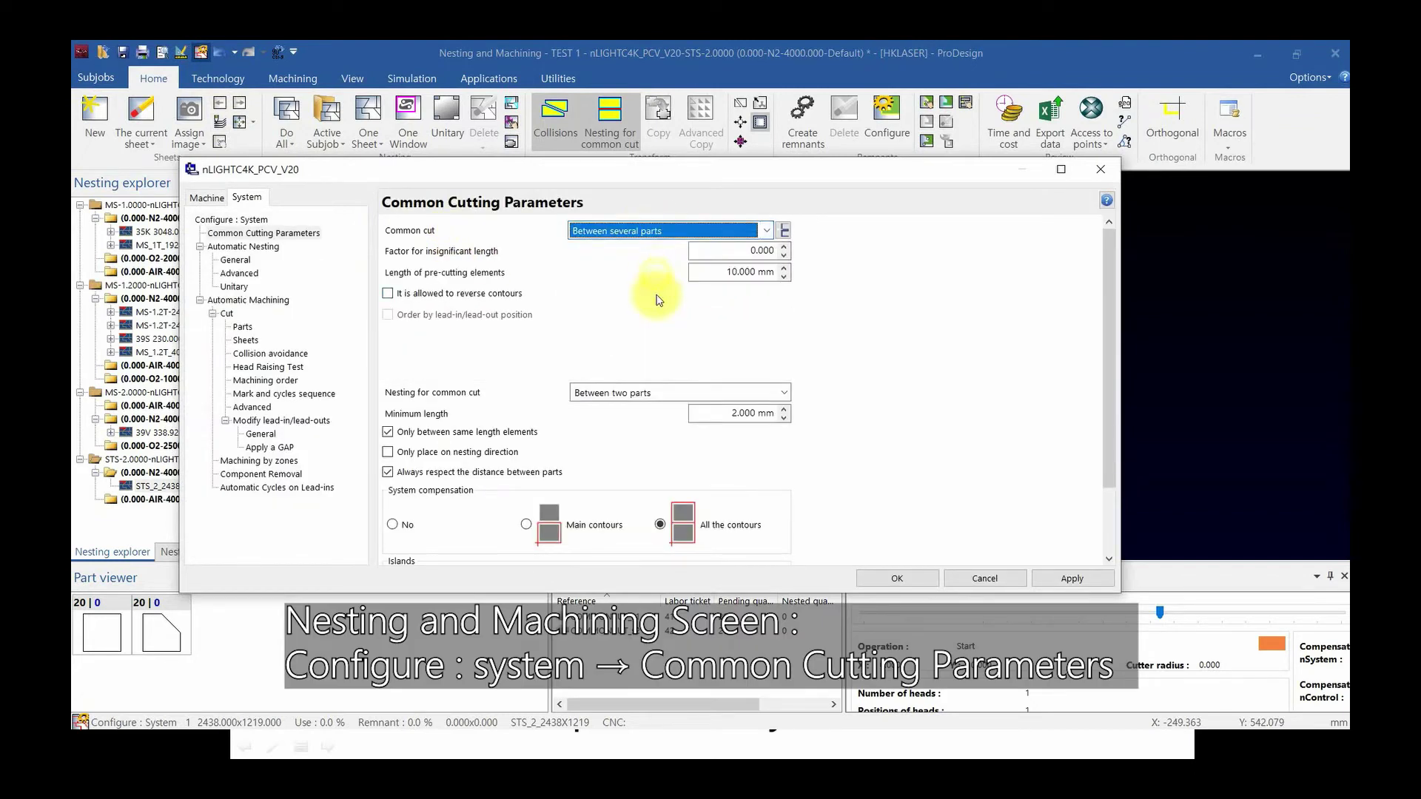
click(634, 393)
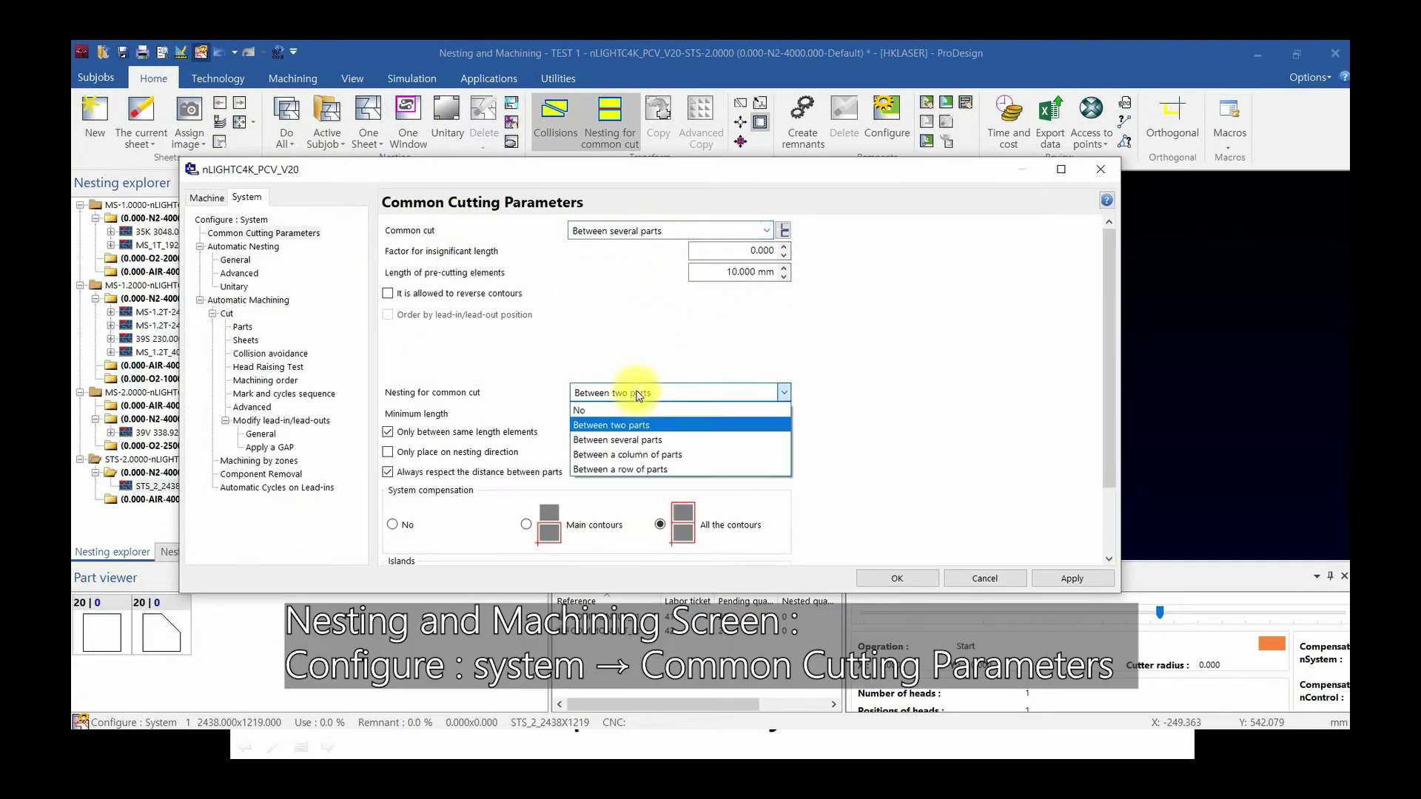
click(653, 441)
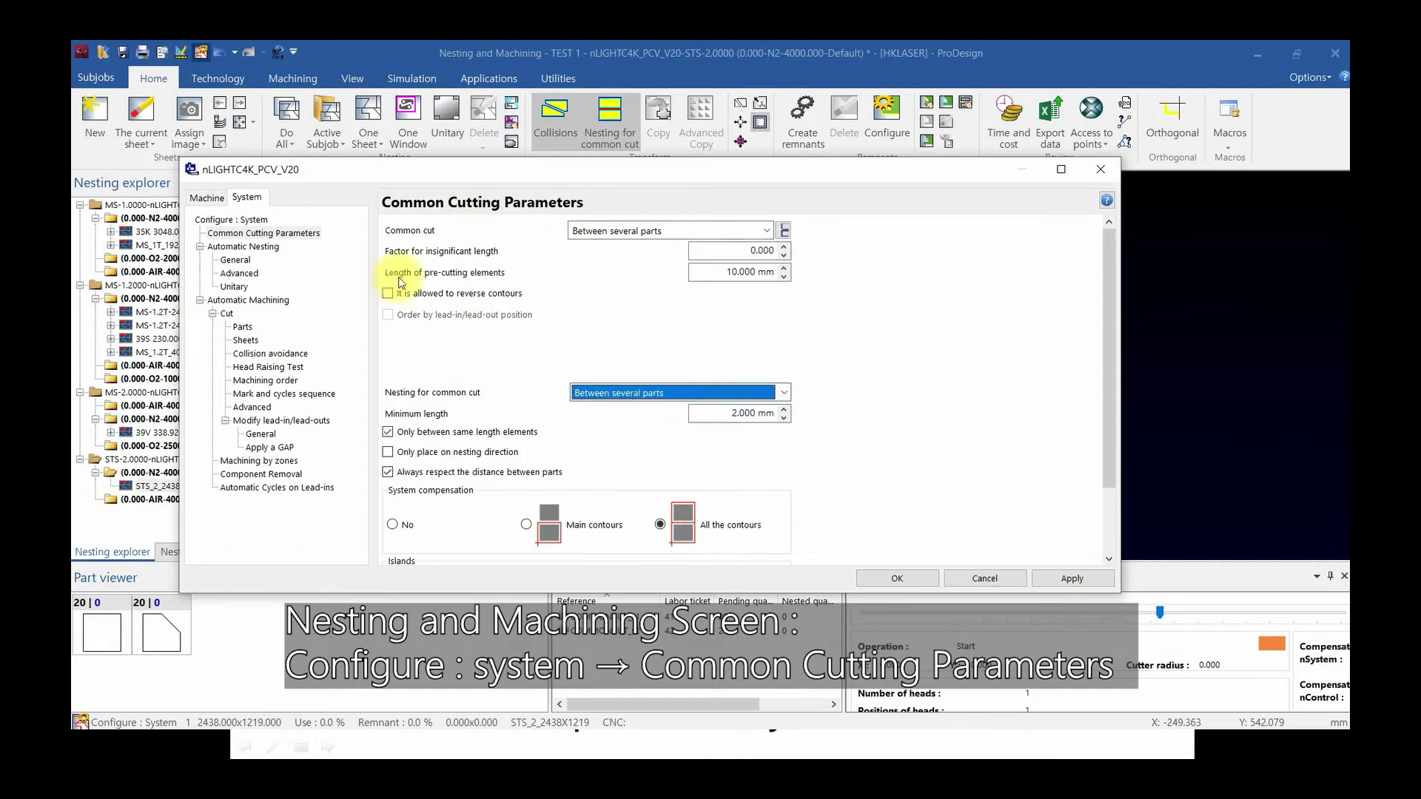
click(724, 272)
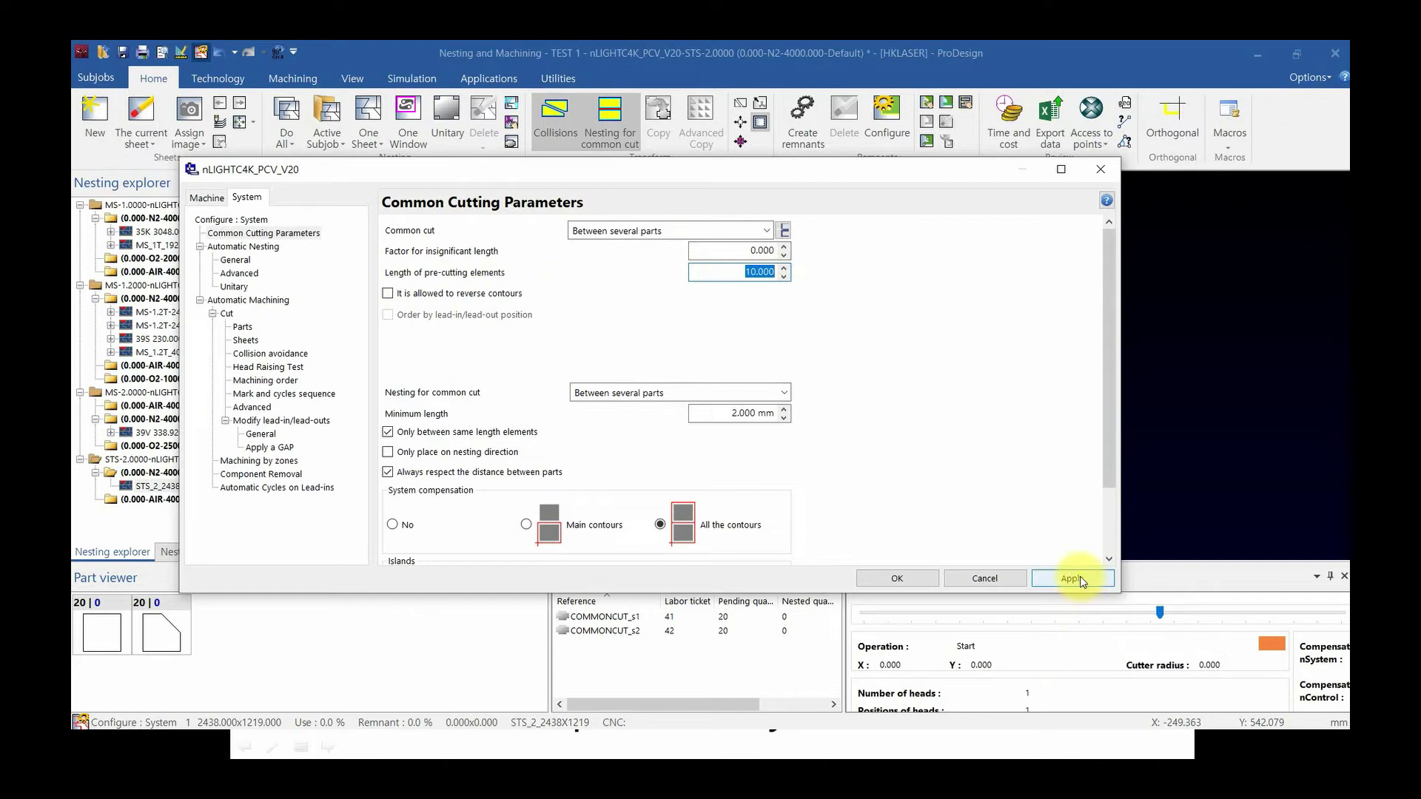
click(892, 579)
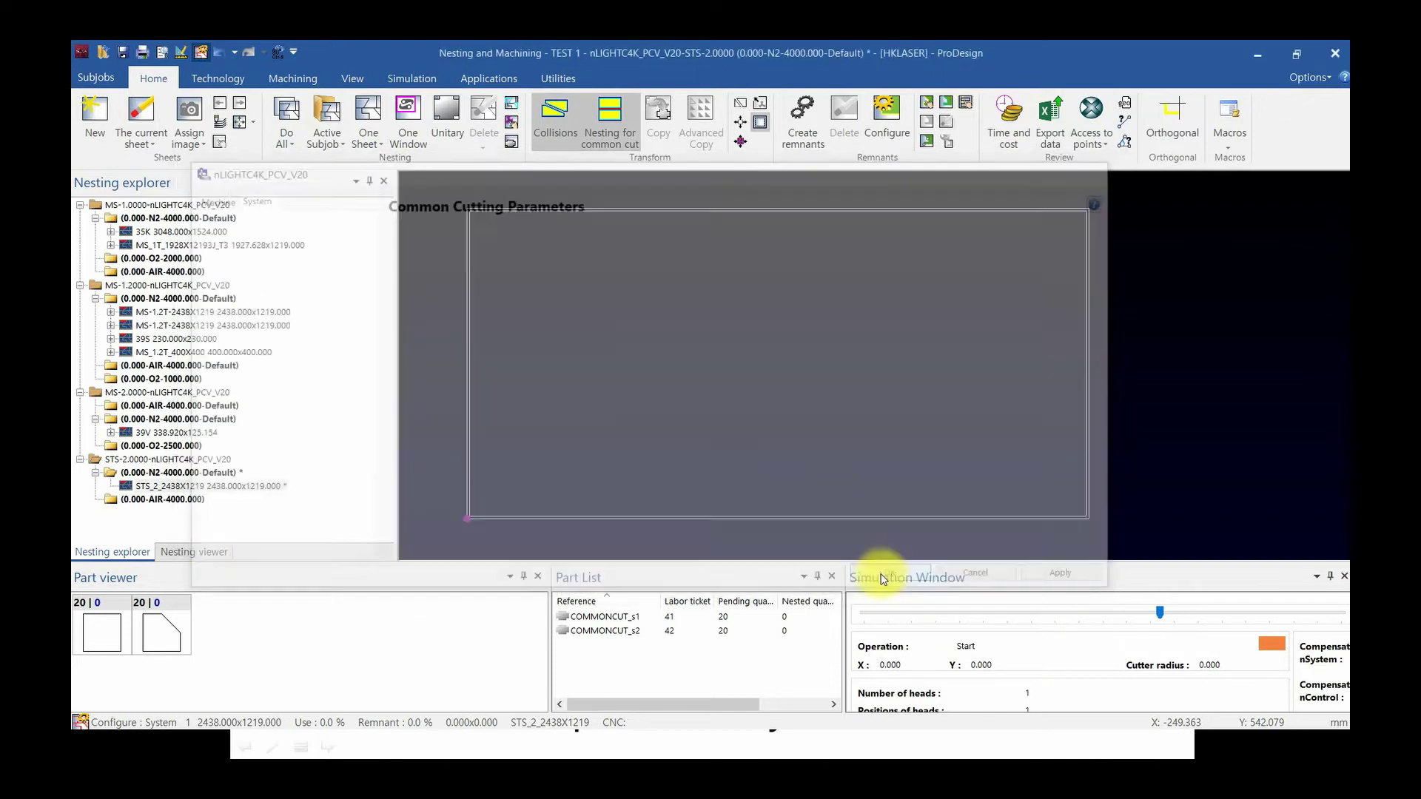
Nest a column of five COMMONCUT_s1 squares up the sheet's left edge and delete the stray square beside it.
click(94, 629)
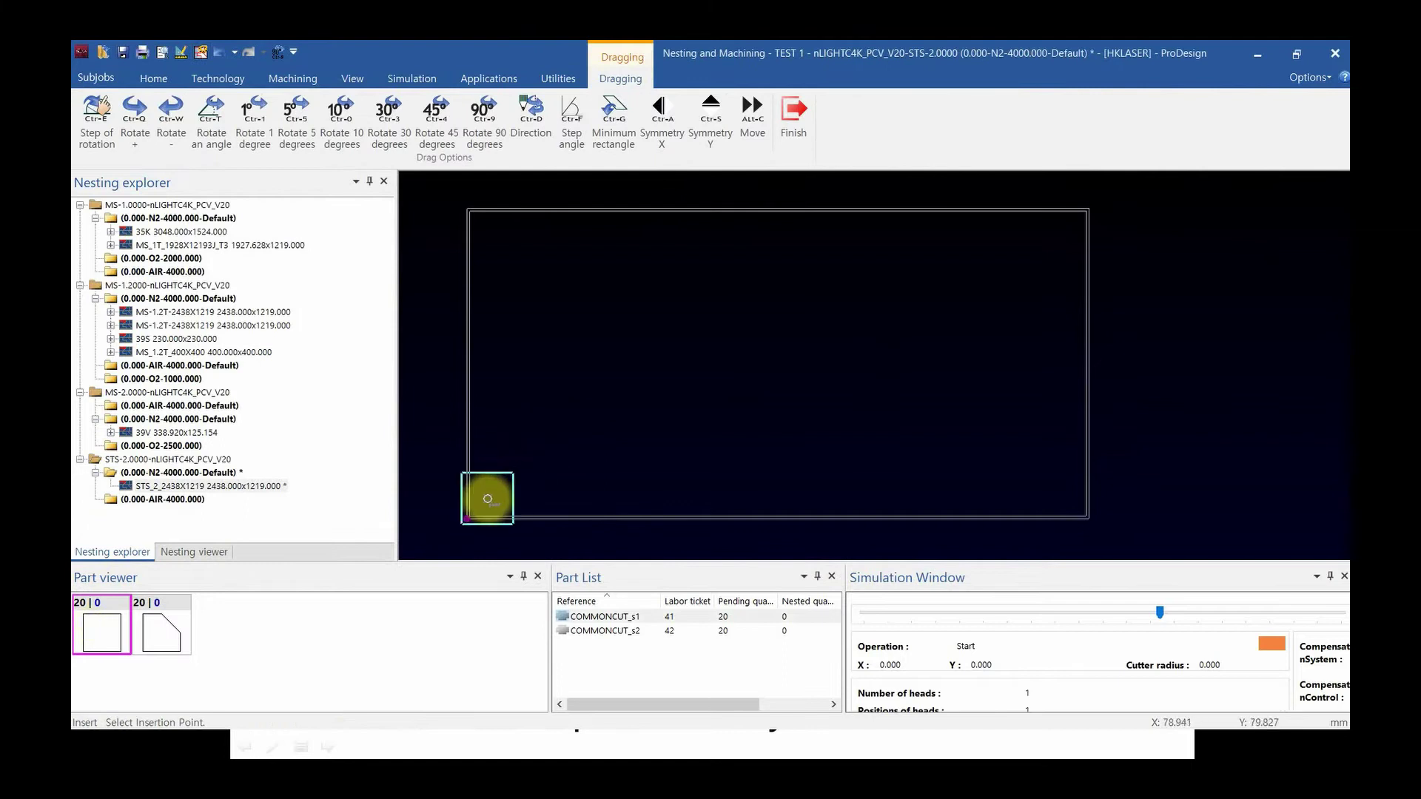
click(490, 370)
click(489, 325)
click(486, 282)
click(487, 258)
key(Escape)
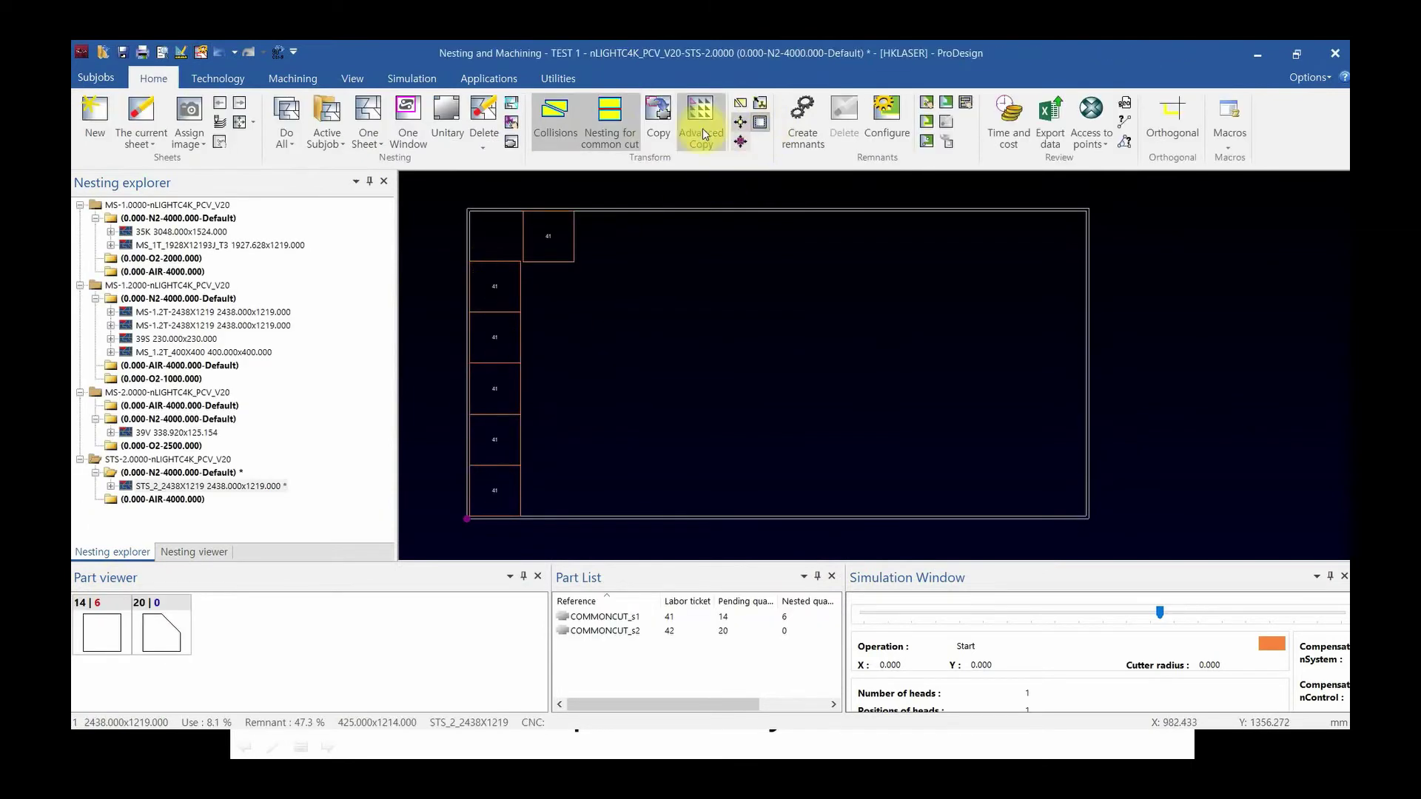
click(474, 131)
click(562, 254)
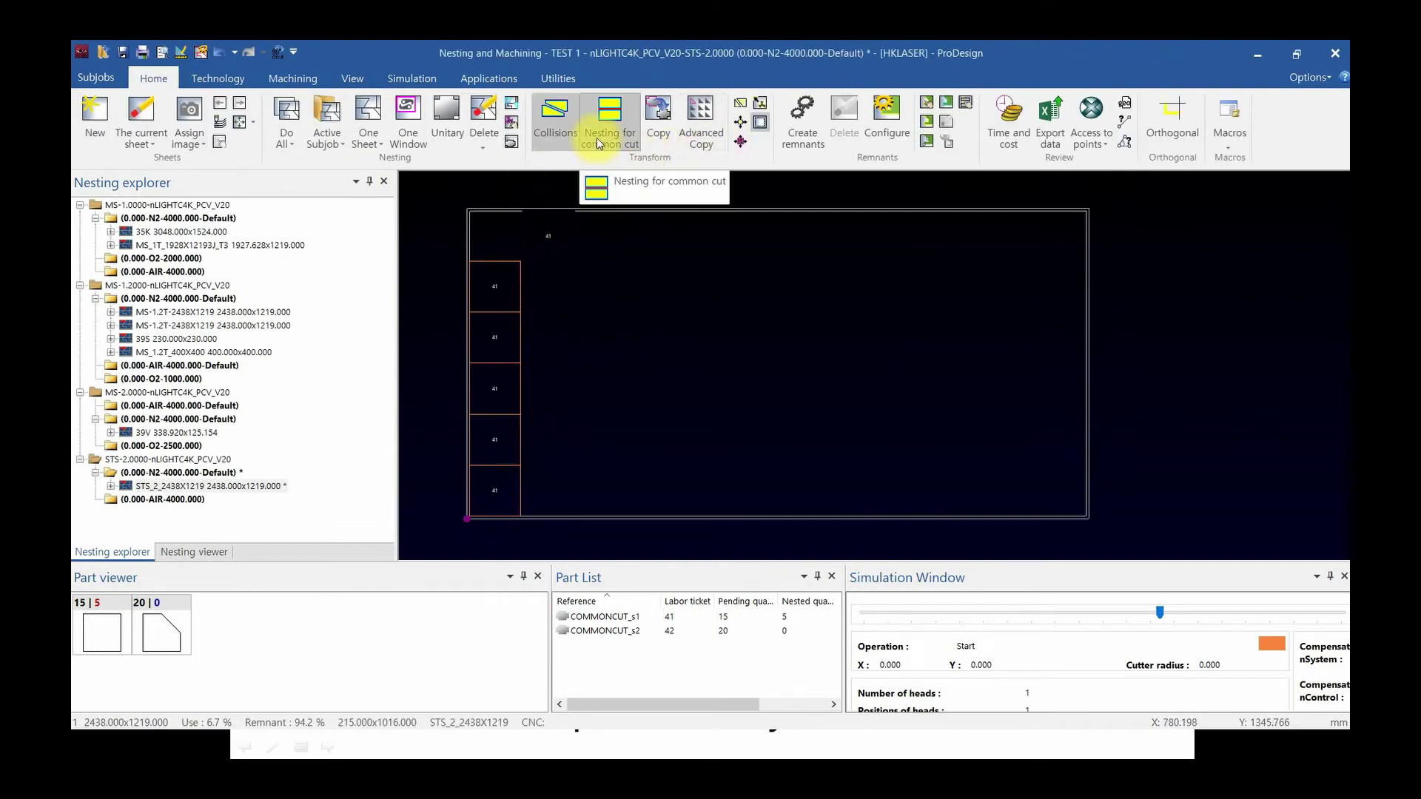
Place one more COMMONCUT_s1 square beside the lowest part of the column and finish inserting.
click(129, 630)
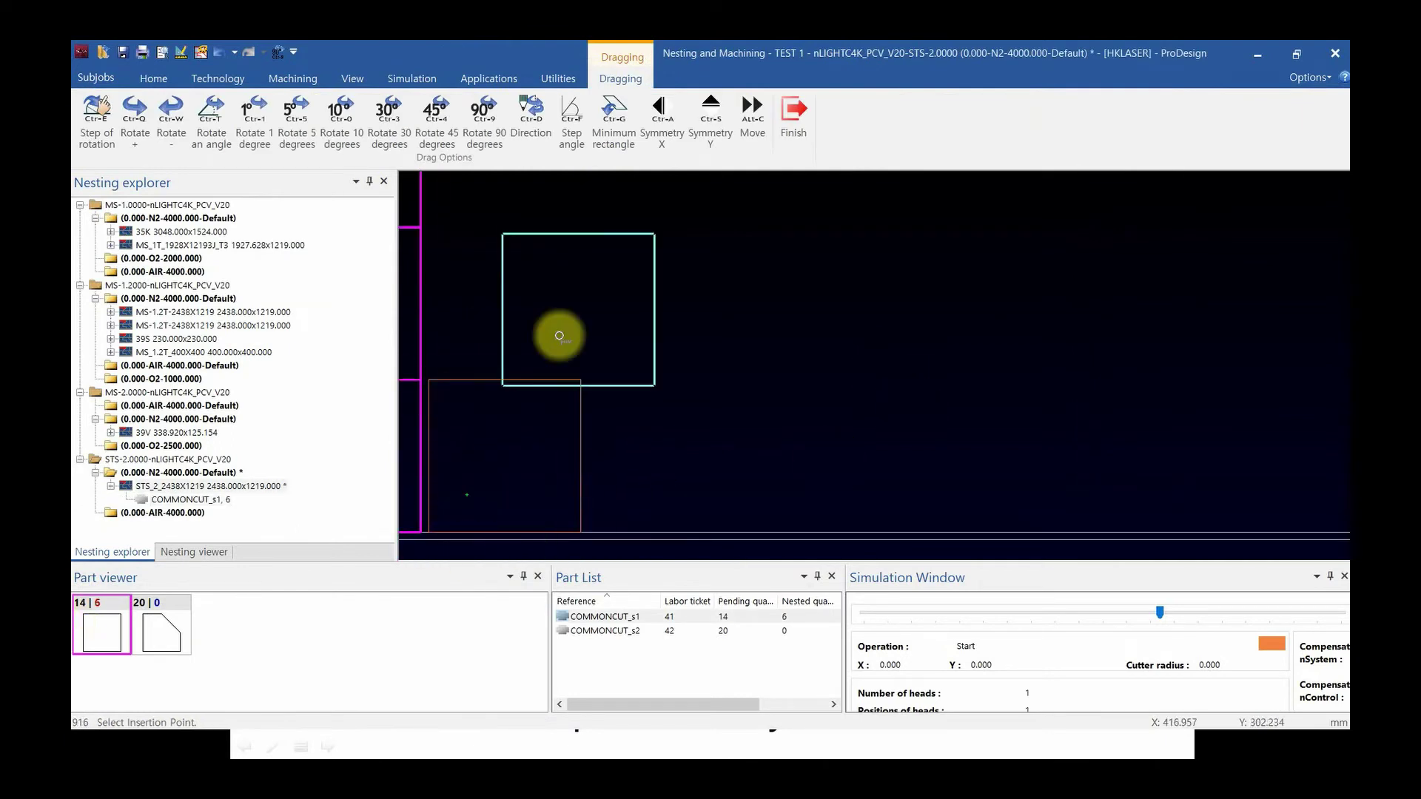
click(799, 108)
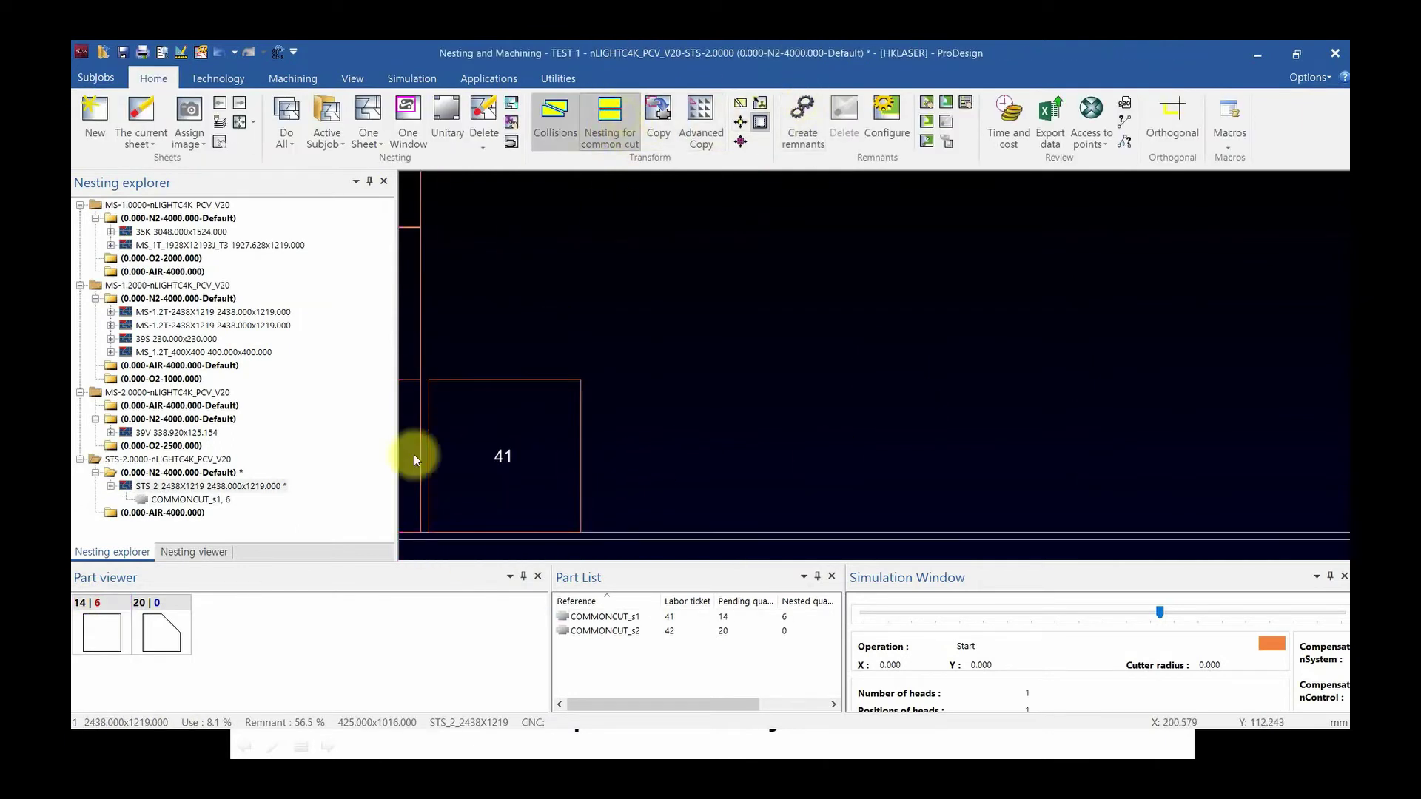
Complete the second column with four more COMMONCUT_s1 squares, finish inserting, and start copying nested parts.
click(98, 637)
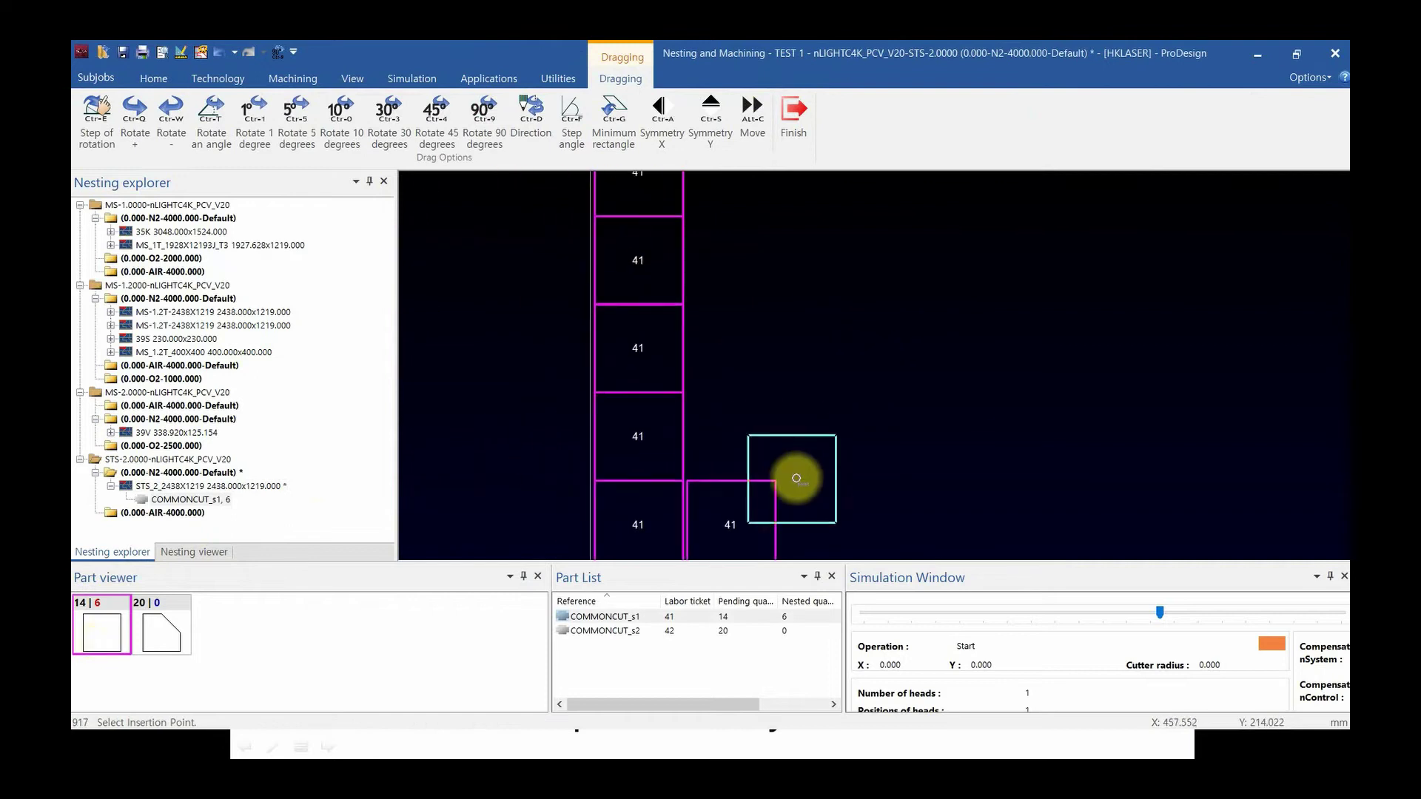
click(729, 444)
click(732, 326)
click(747, 348)
click(786, 331)
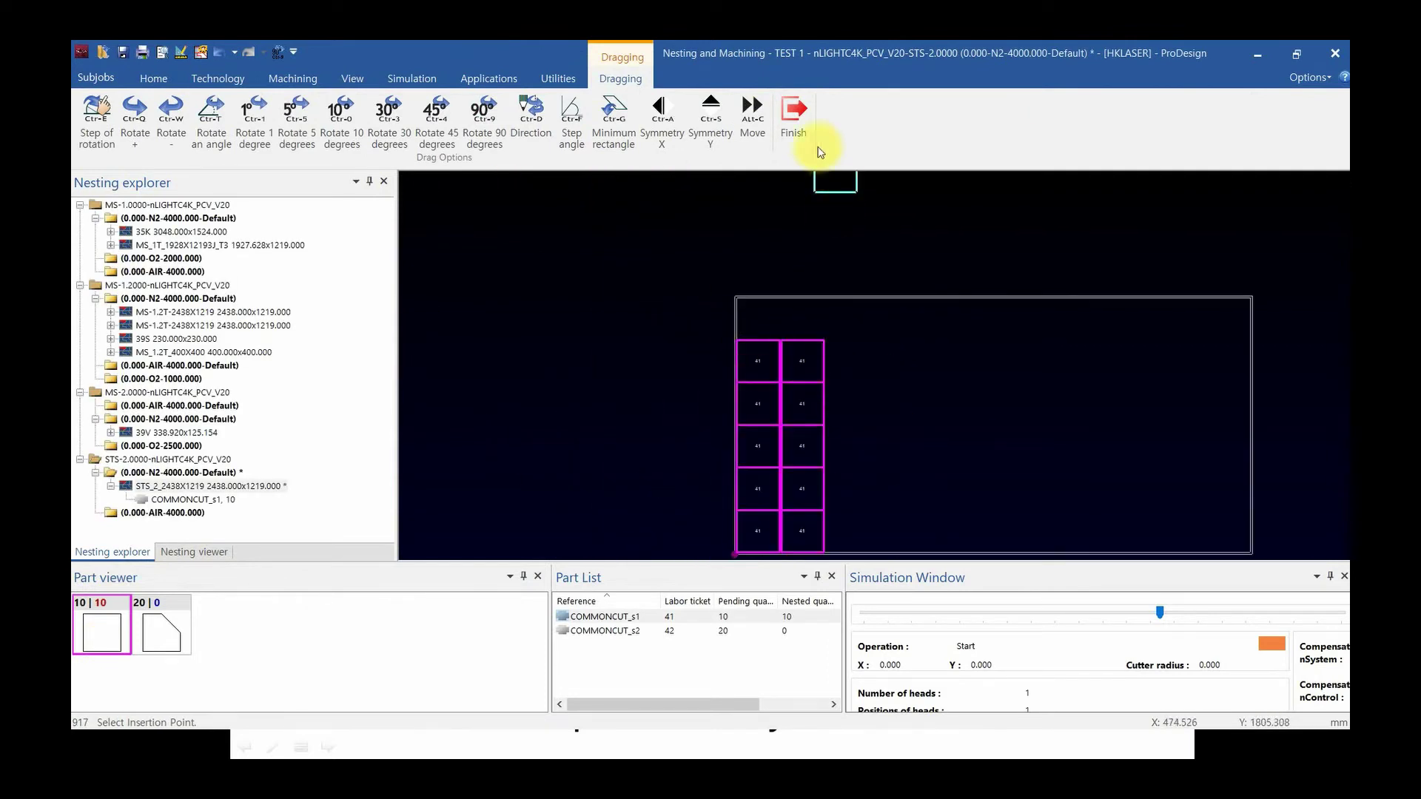
click(793, 111)
click(658, 119)
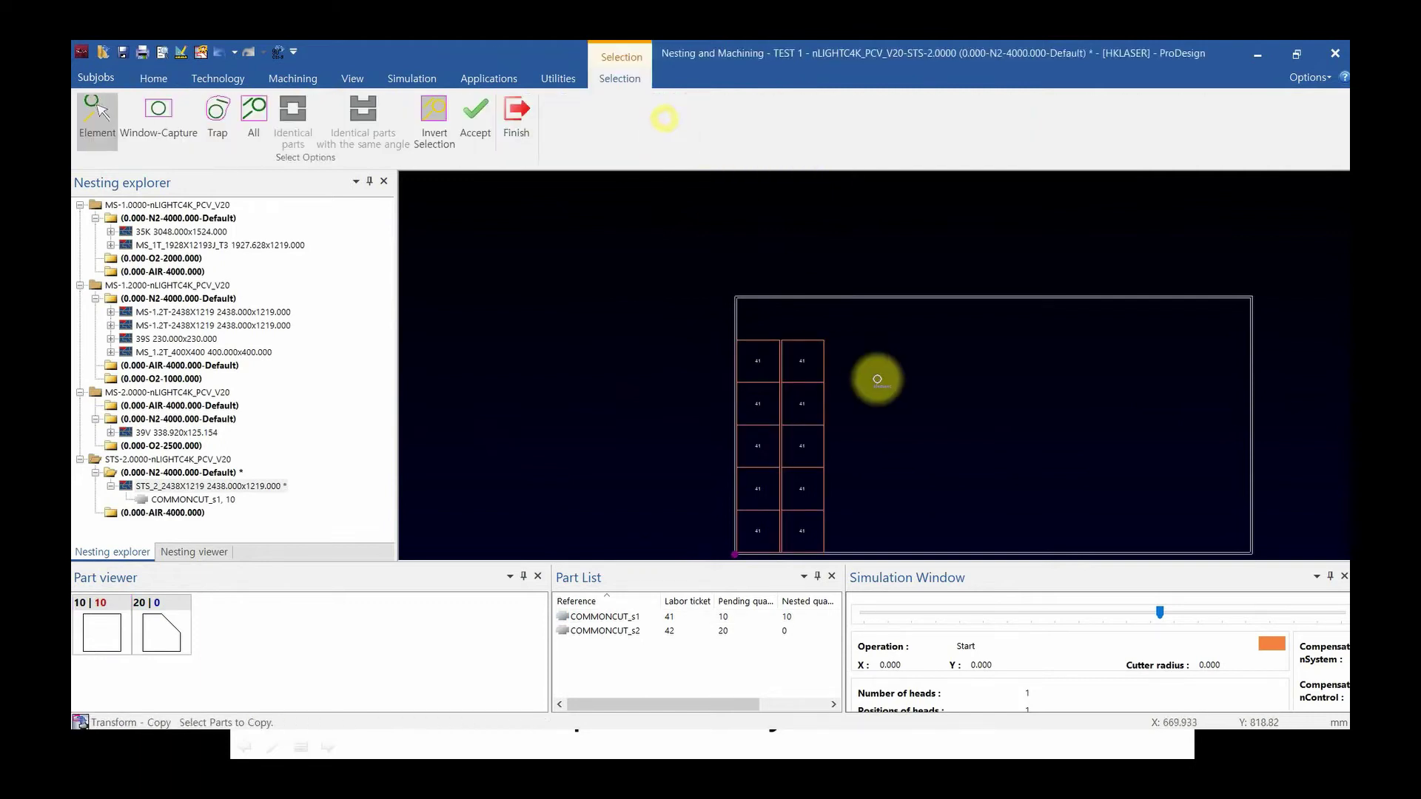
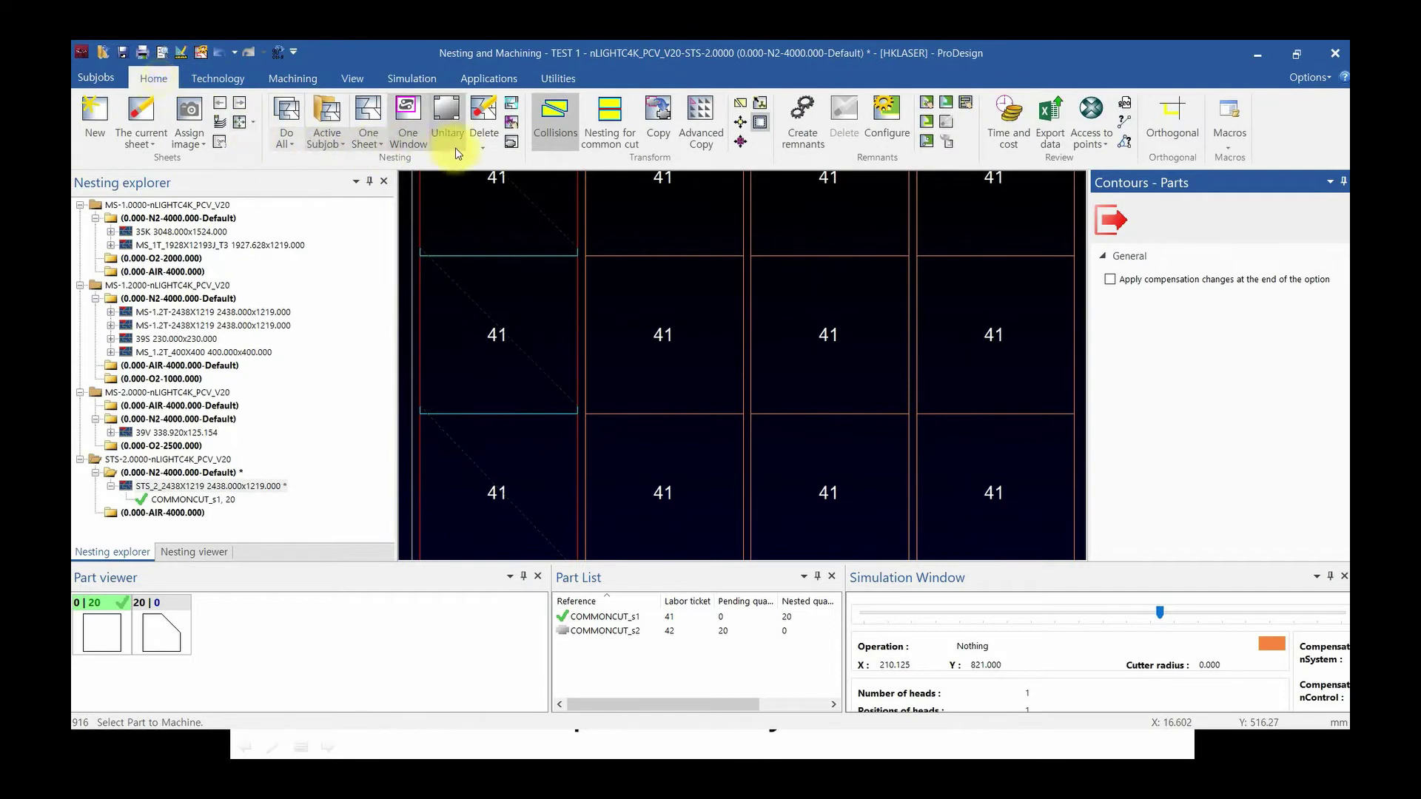
Delete the second, third and fourth columns of squares from the sheet, keeping the machined first column.
mouse_move(602, 190)
mouse_down()
mouse_move(609, 443)
mouse_move(673, 470)
mouse_move(723, 164)
mouse_move(667, 258)
mouse_move(678, 436)
mouse_move(726, 451)
mouse_up()
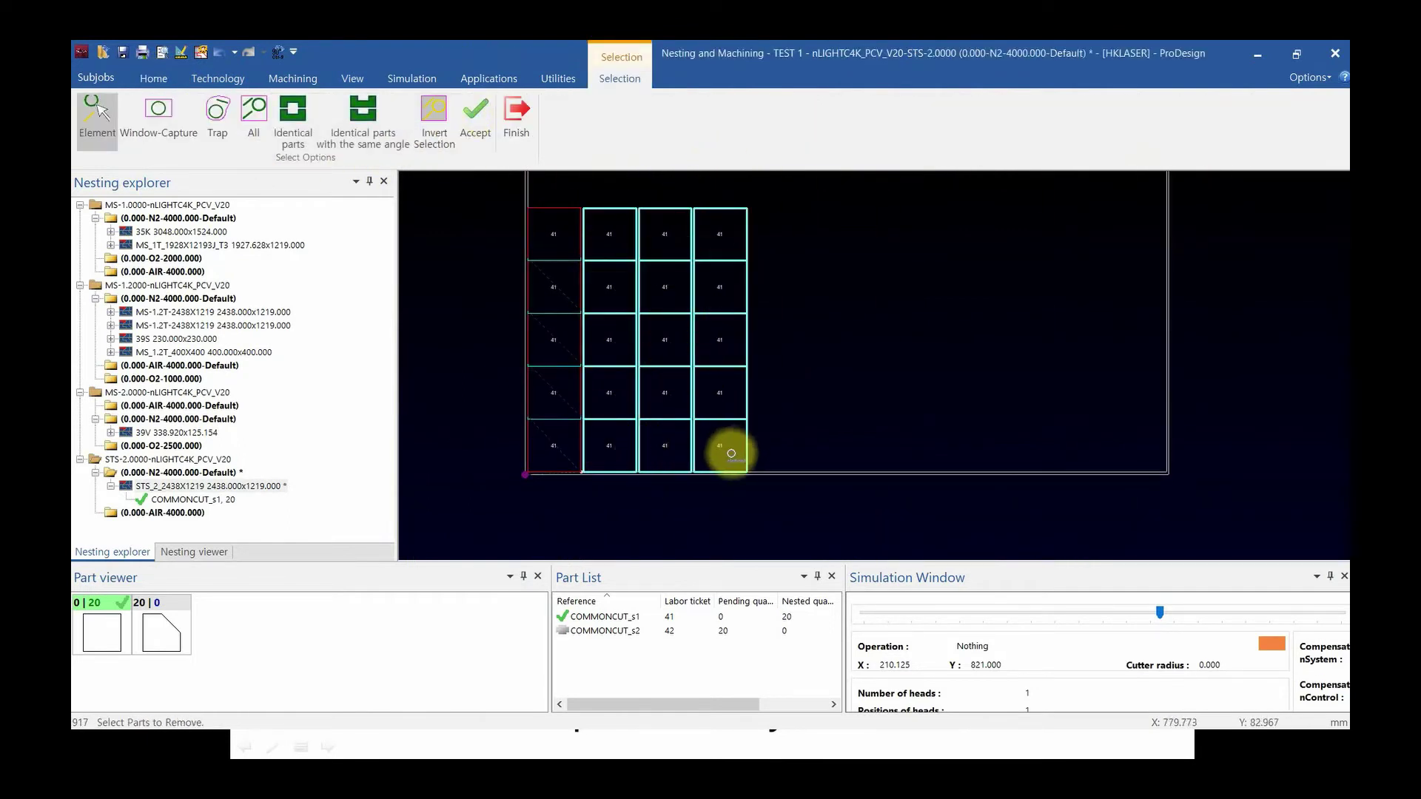
click(516, 119)
Set the length of pre-cutting elements to 0.000 mm and nesting for common cut to Between several parts in the common cutting parameters.
click(201, 52)
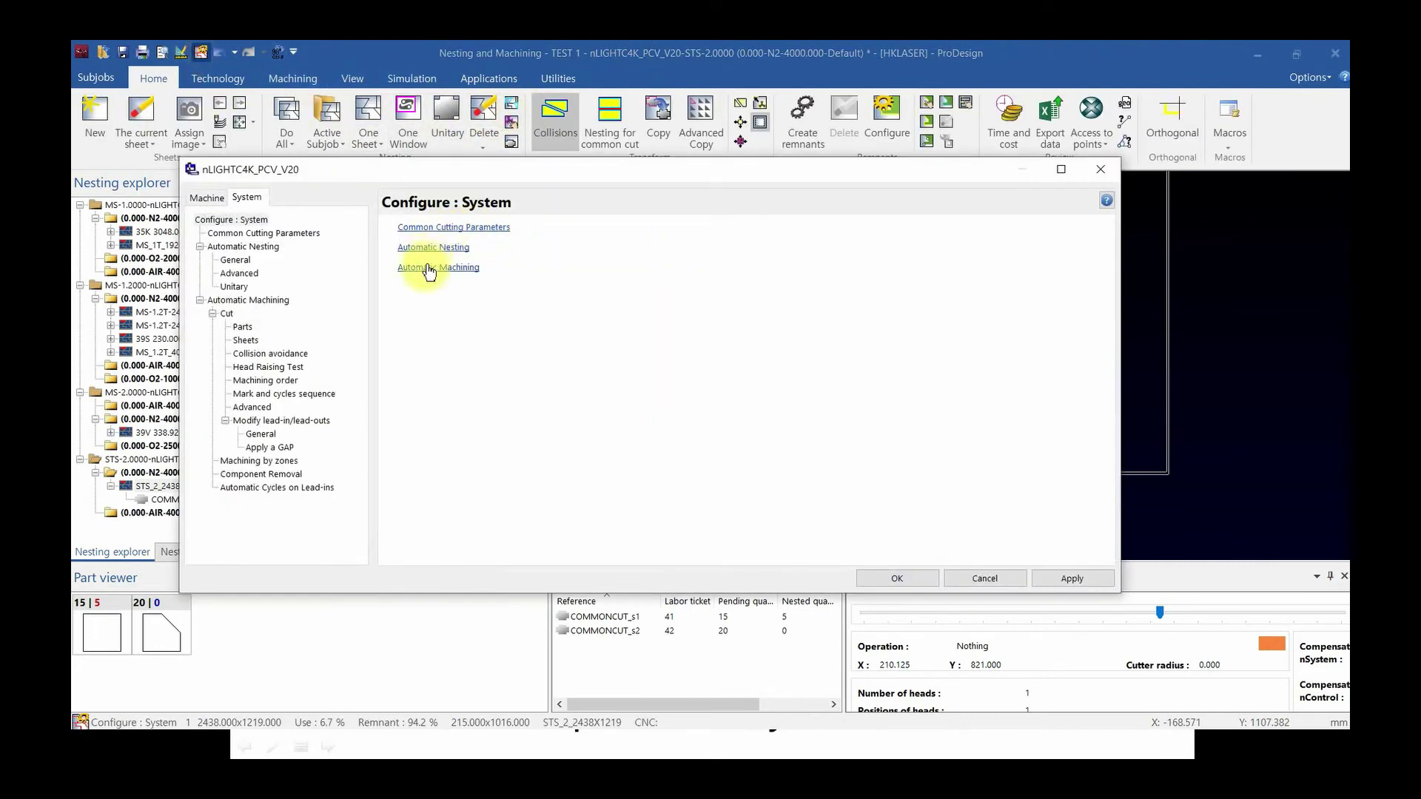
click(428, 228)
double_click(732, 272)
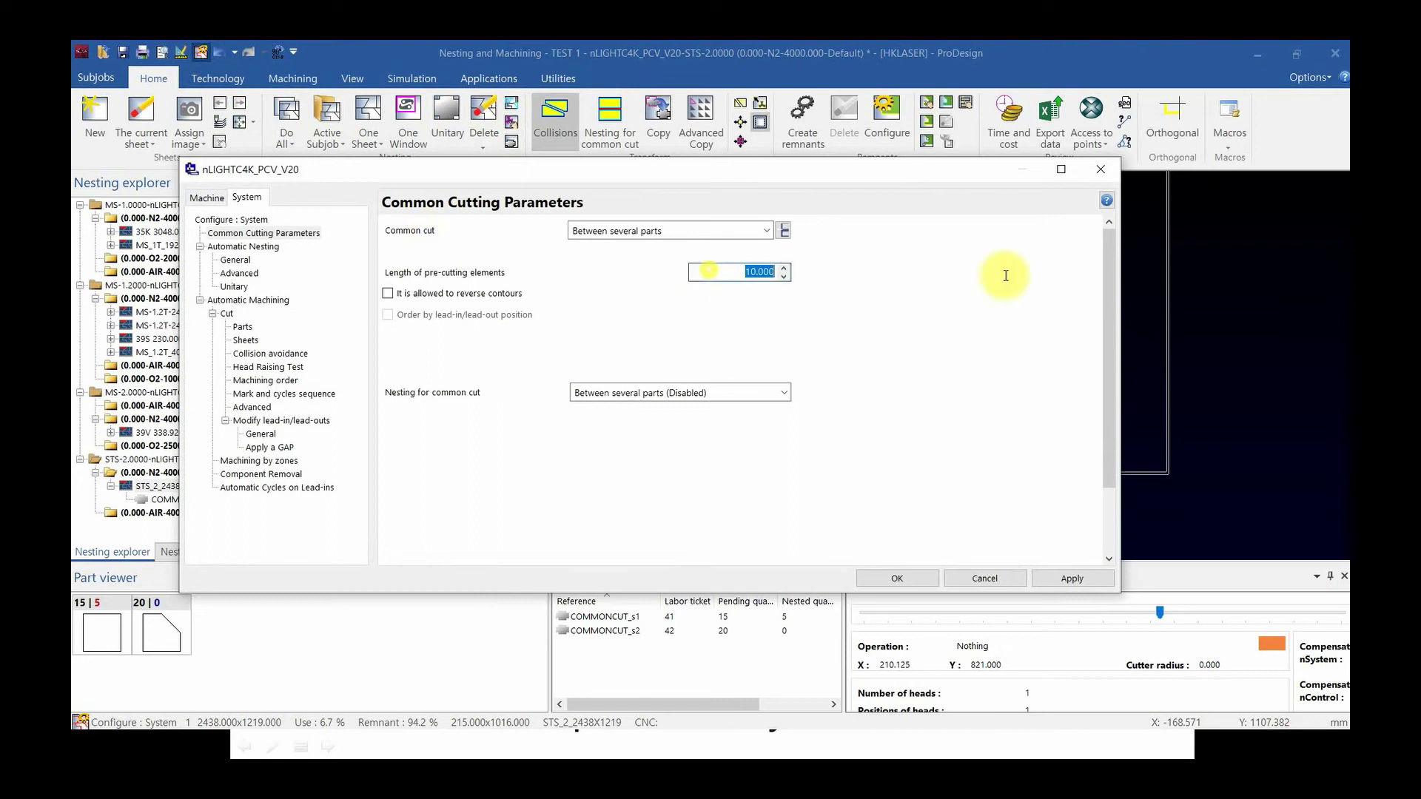
click(729, 392)
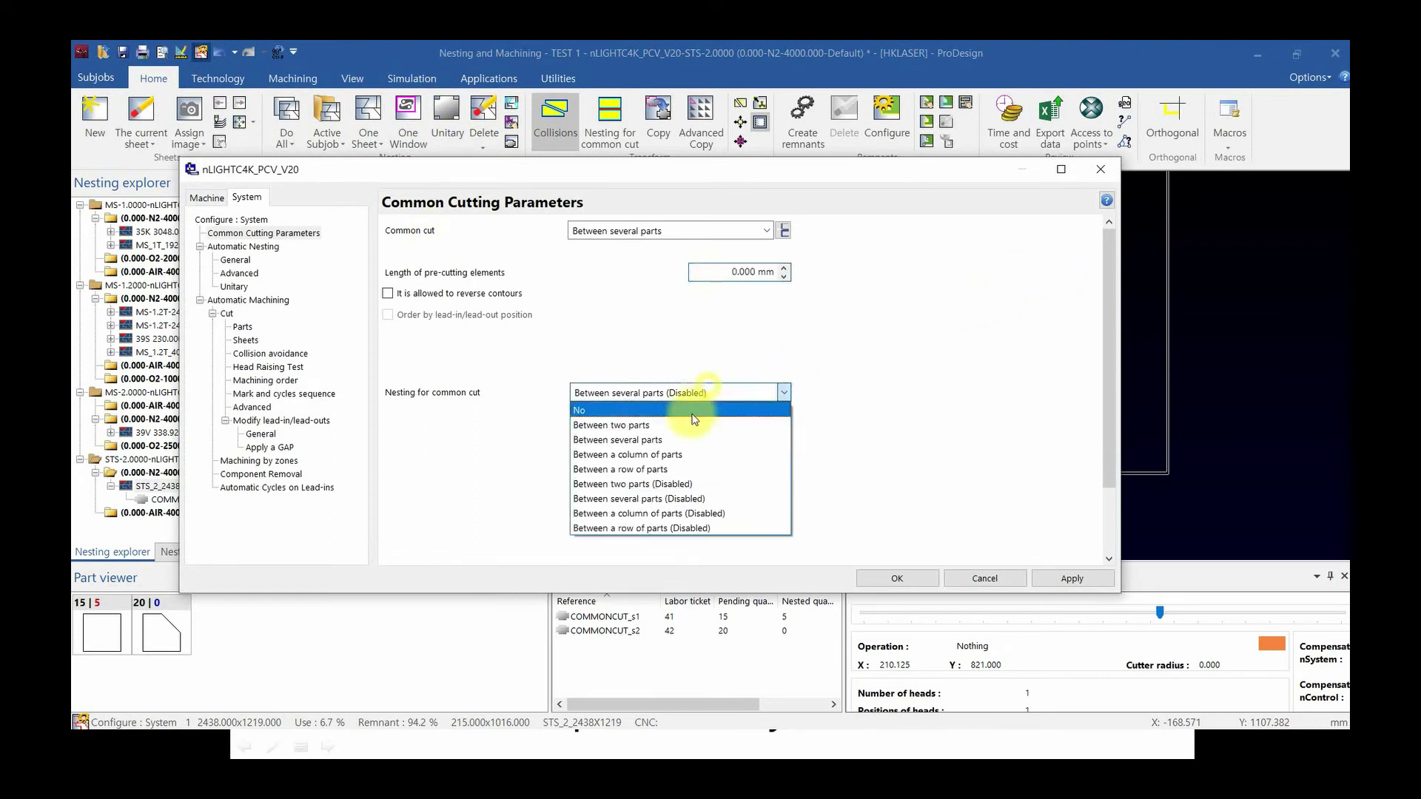
click(682, 435)
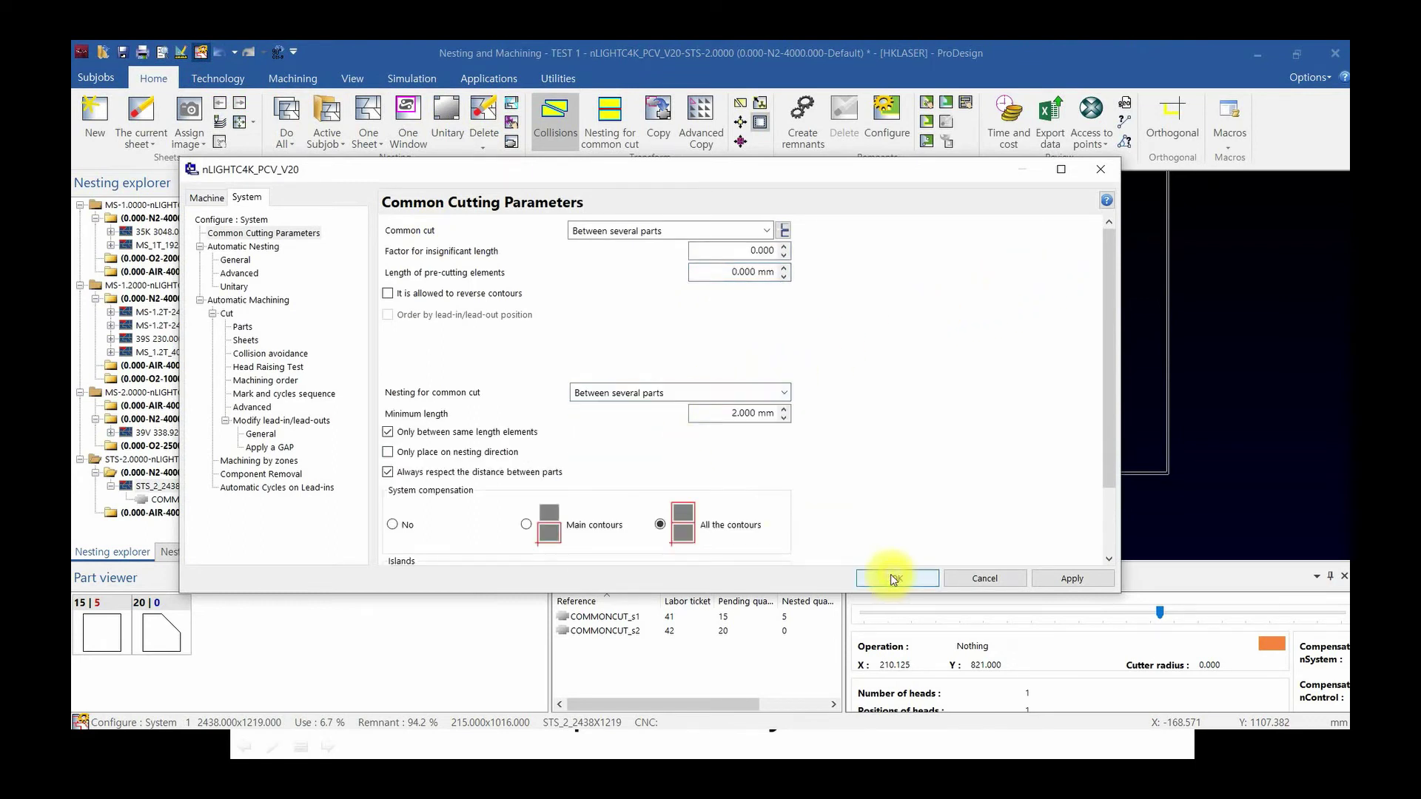
click(892, 578)
Nest a second column of five COMMONCUT_s1 squares alongside the machined first column and finish inserting.
click(124, 629)
click(582, 447)
click(584, 400)
click(587, 351)
click(585, 289)
click(585, 235)
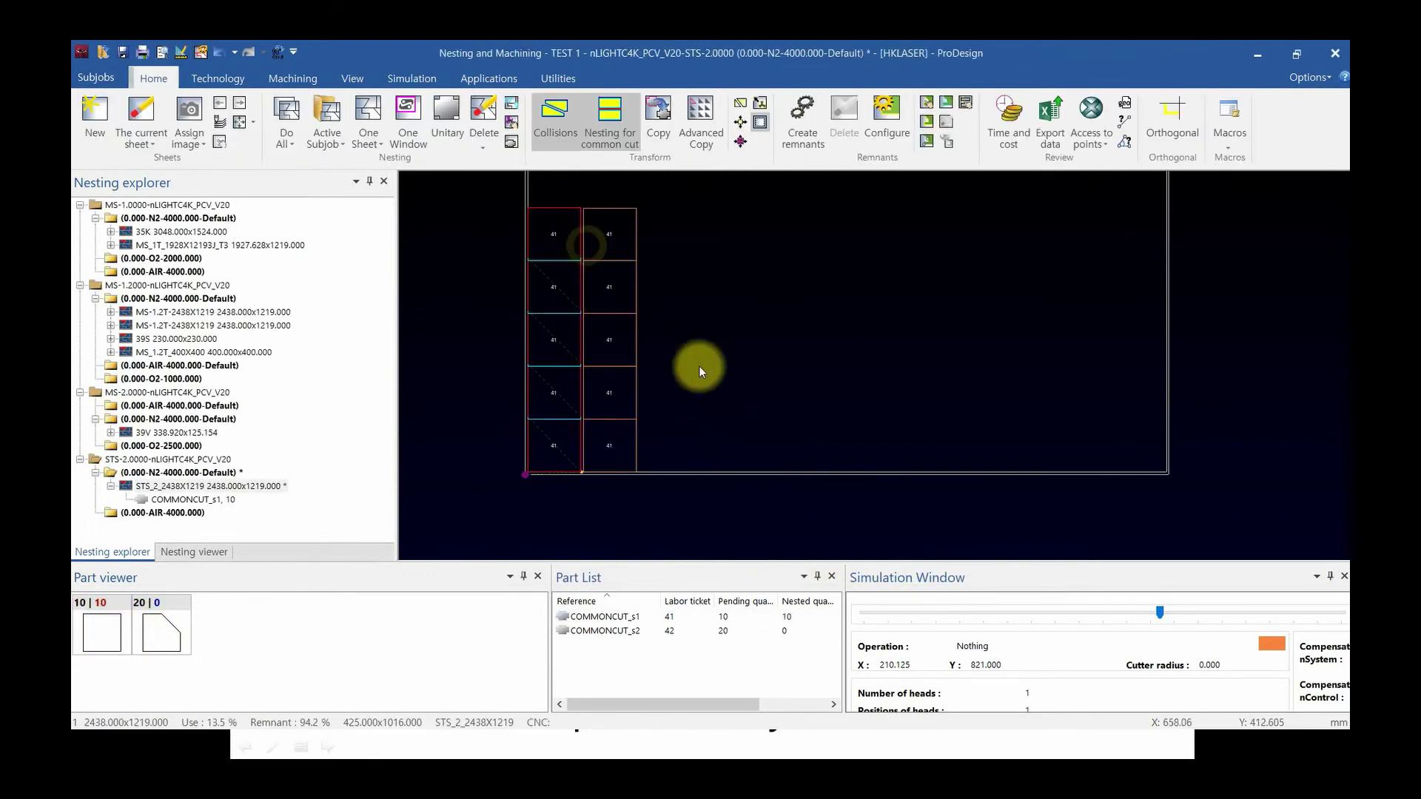
Machine the contours of the second column's squares with the common cut and finish the command.
click(292, 79)
click(422, 119)
click(443, 255)
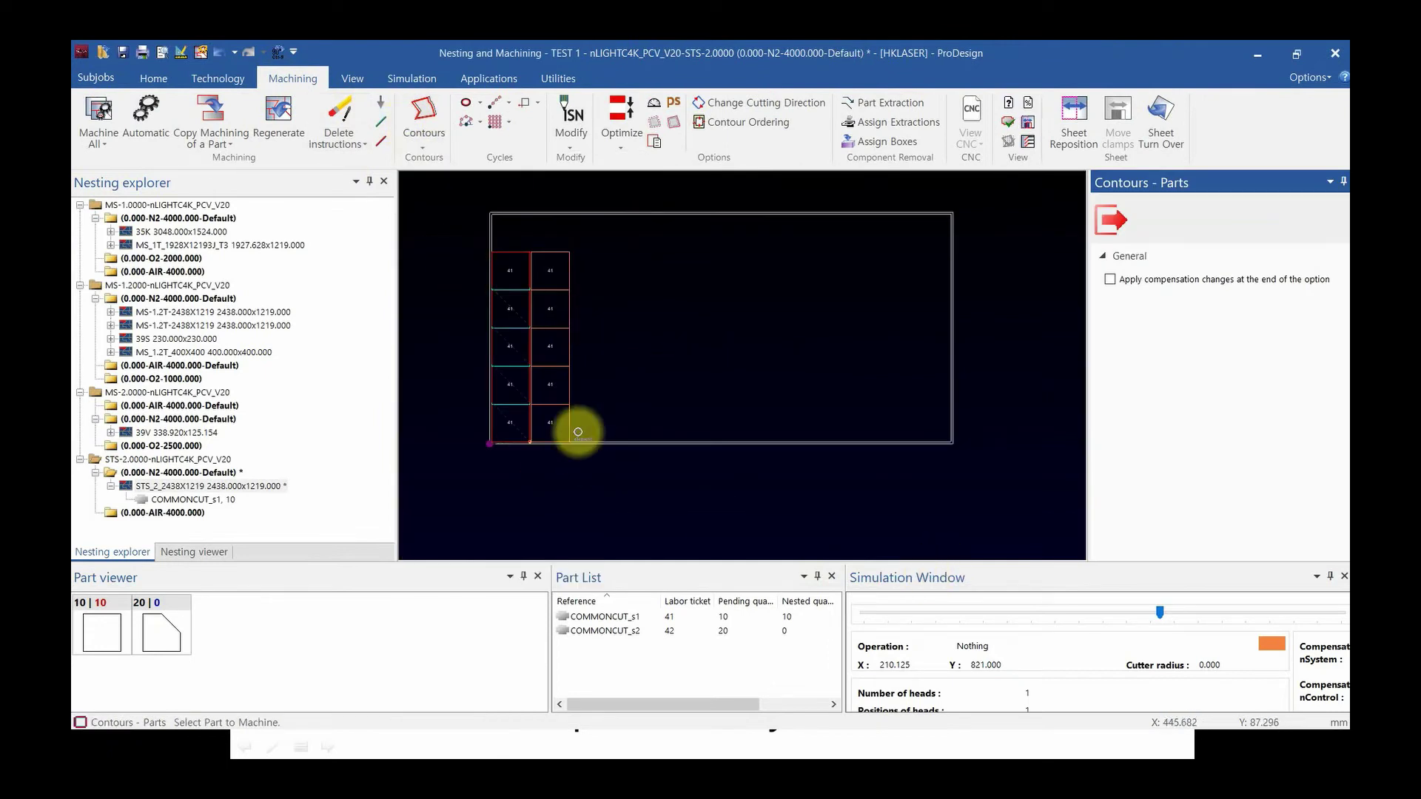
scroll(486, 383, up, 5)
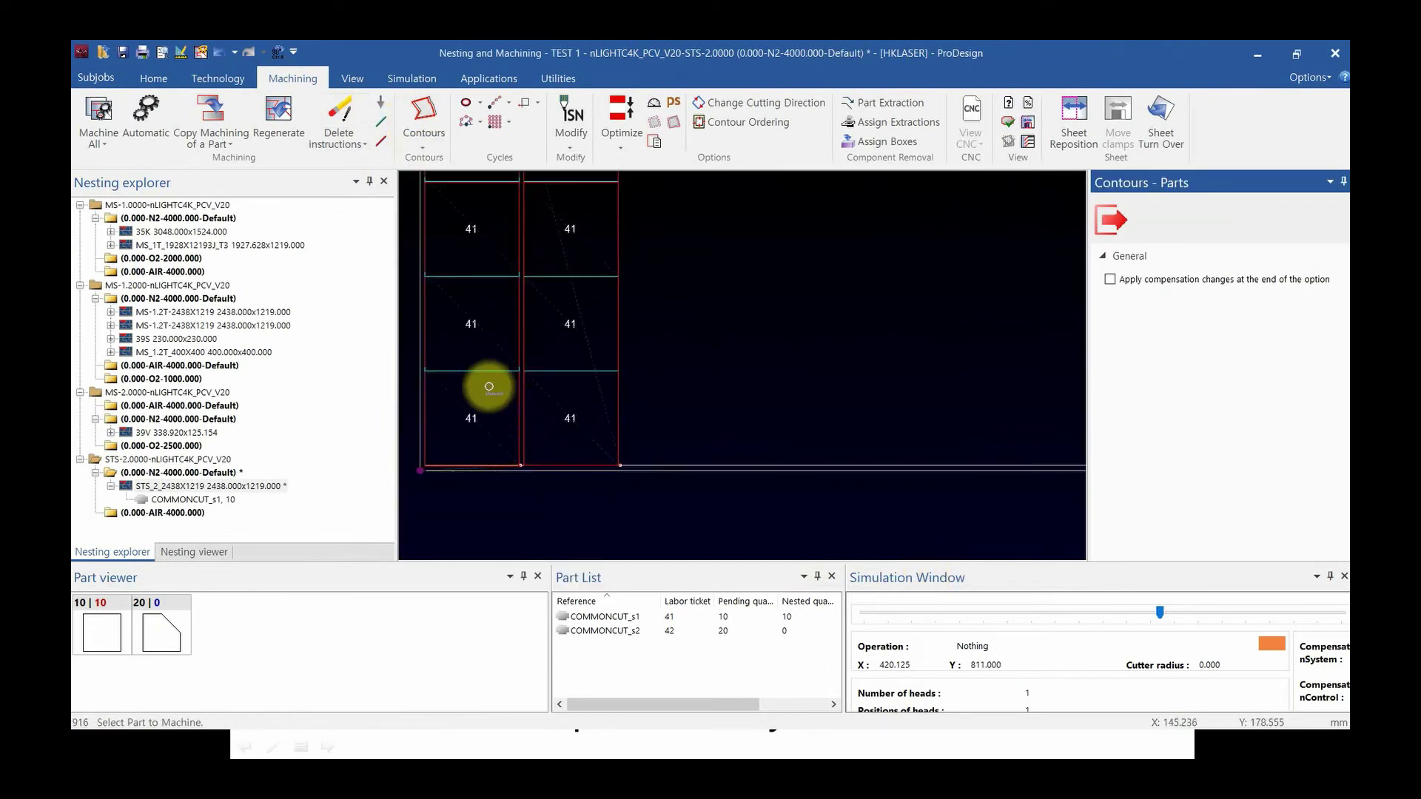
scroll(562, 391, up, 2)
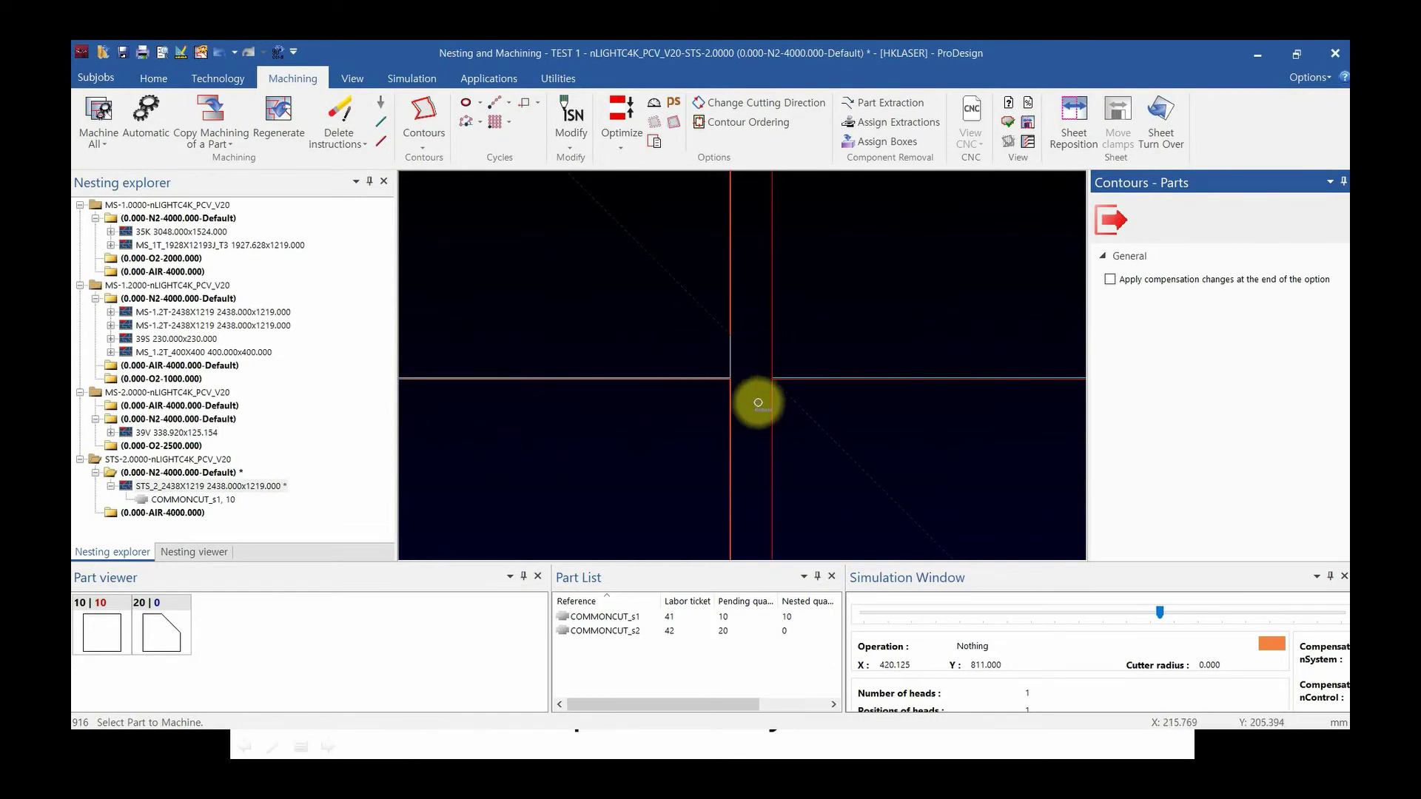
scroll(765, 353, down, 5)
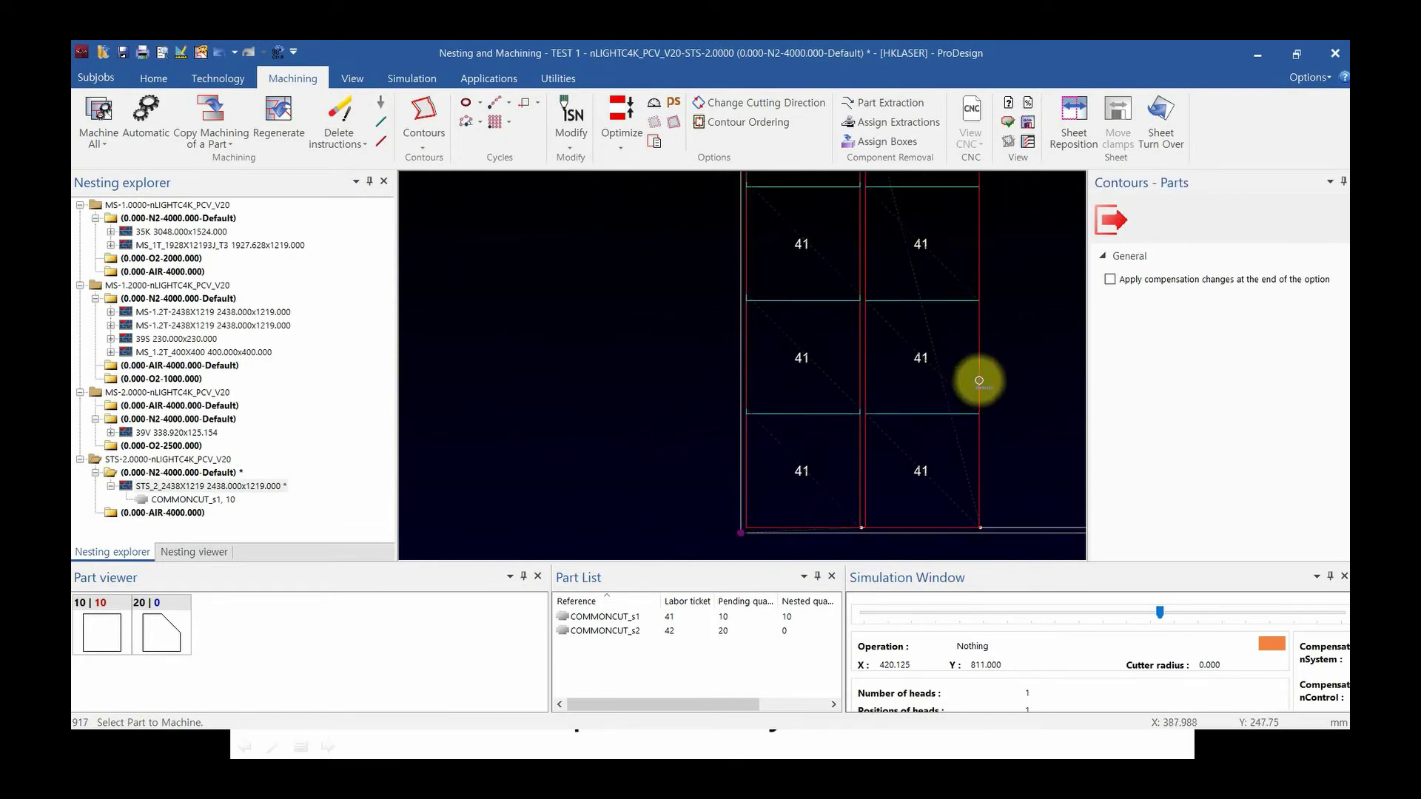
scroll(745, 406, down, 5)
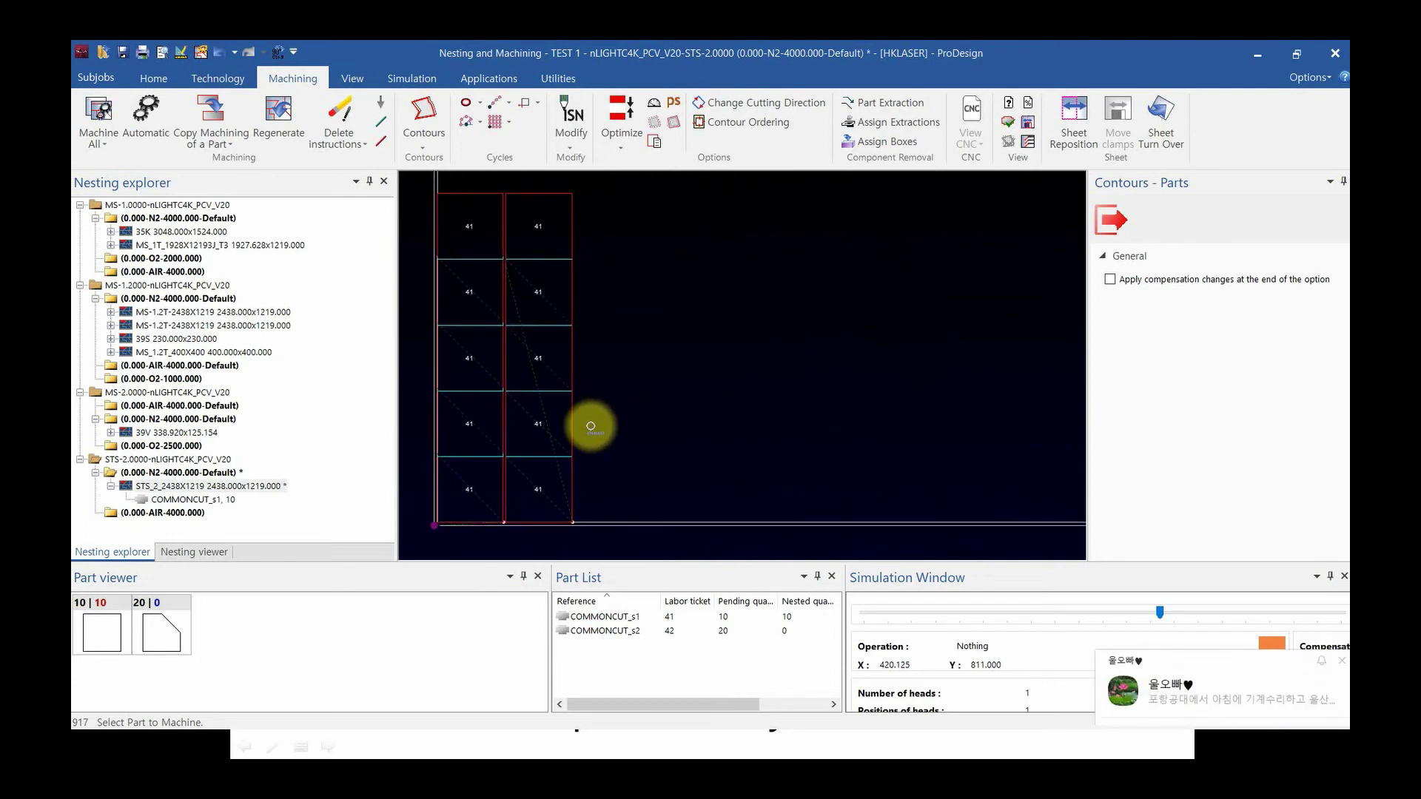
key(Return)
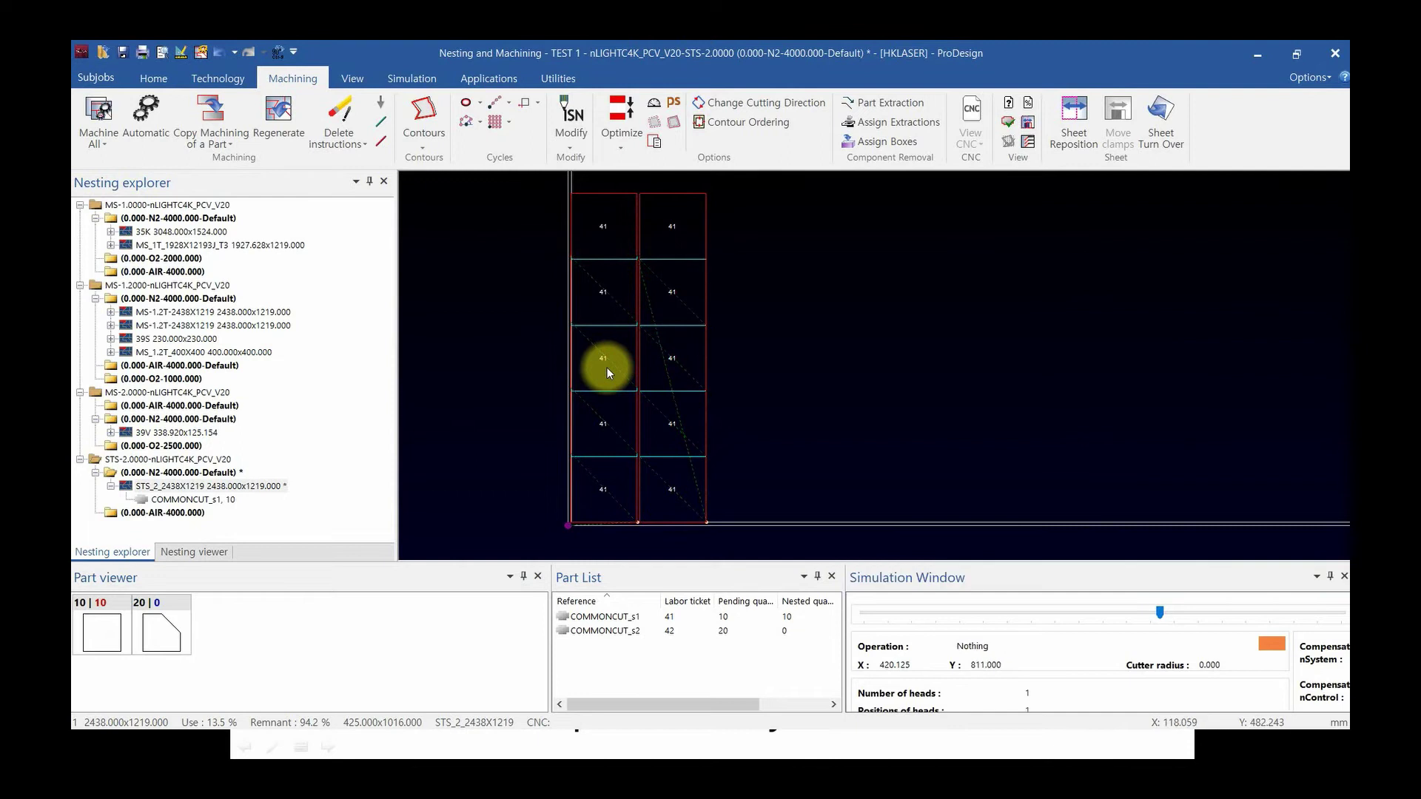
scroll(642, 490, up, 5)
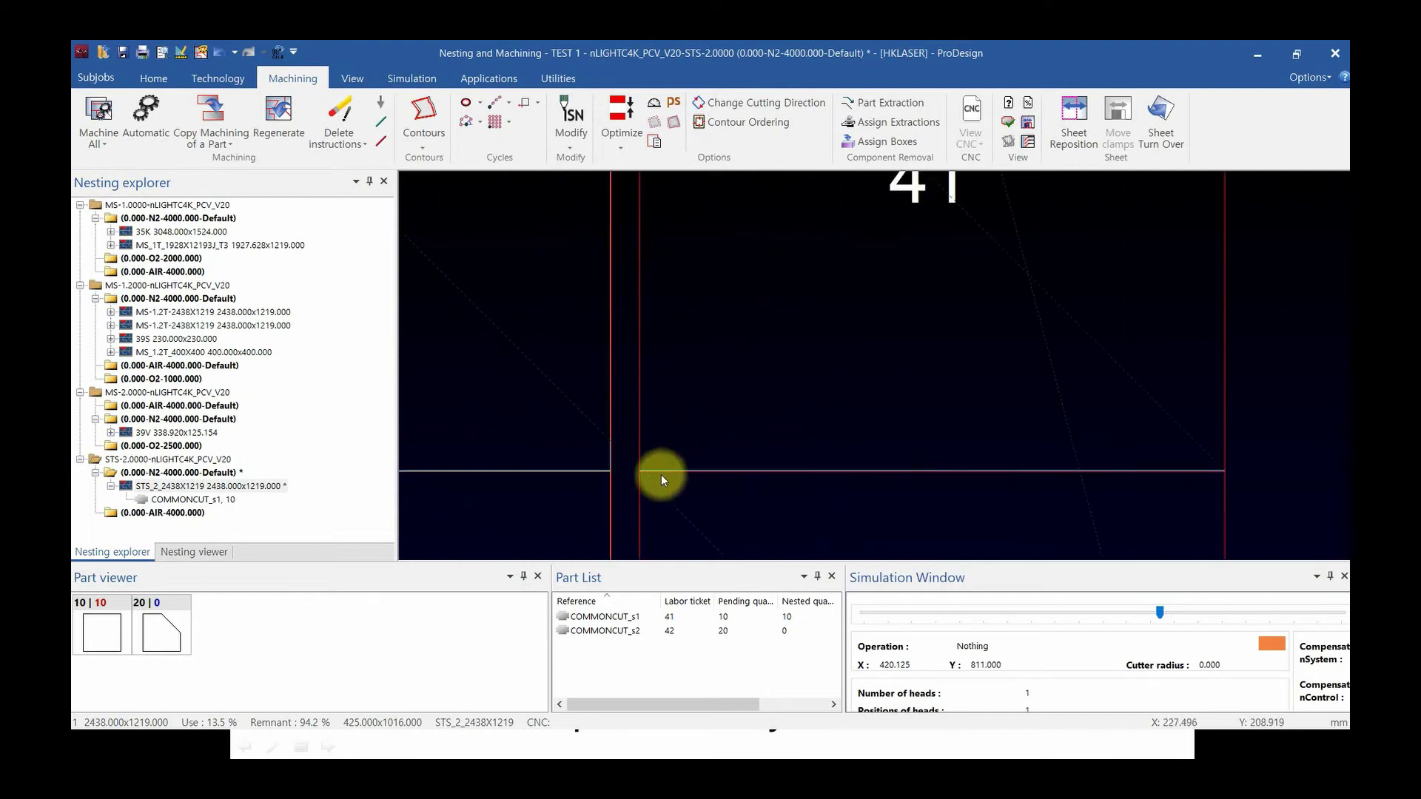
scroll(680, 454, down, 8)
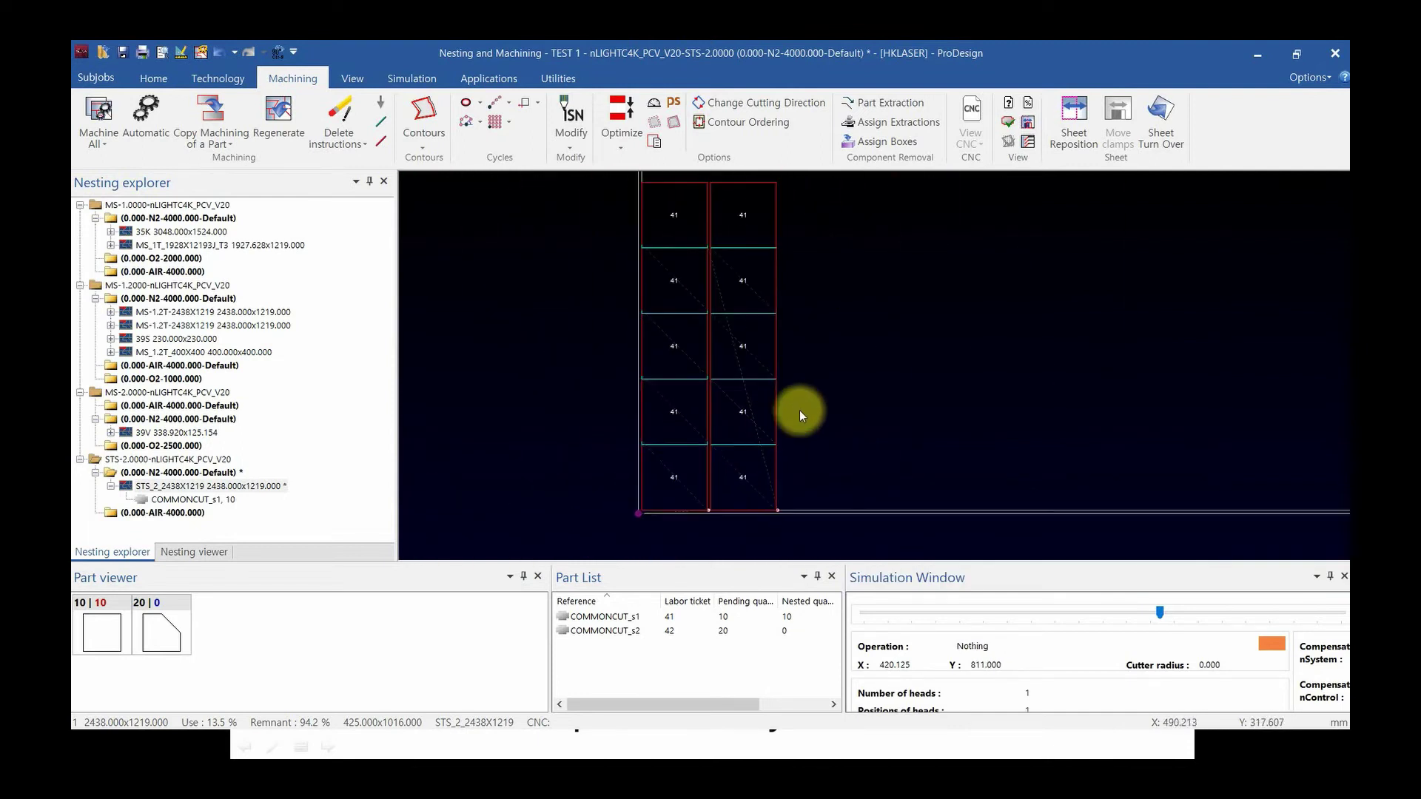